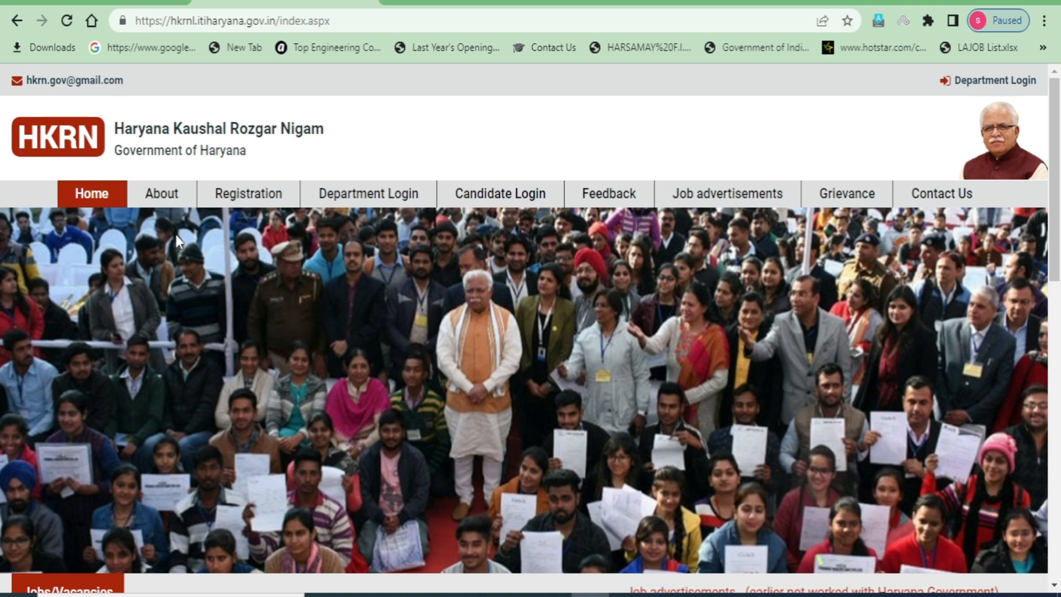
# Open Job advertisements from the home page's top navigation to see current vacancies
pyautogui.click(734, 201)
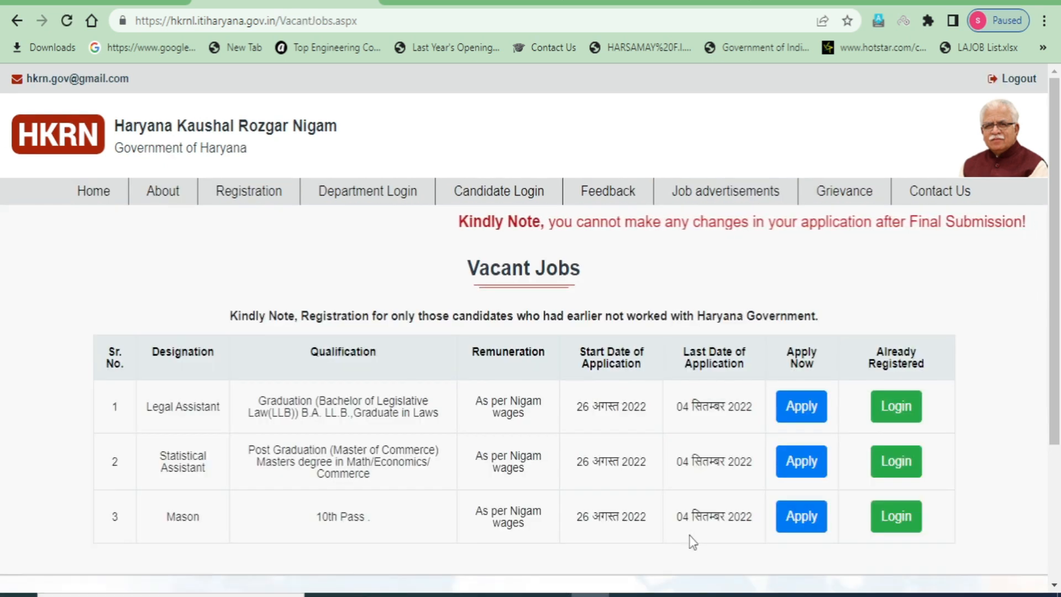
pyautogui.moveTo(465, 272); pyautogui.dragTo(549, 264)
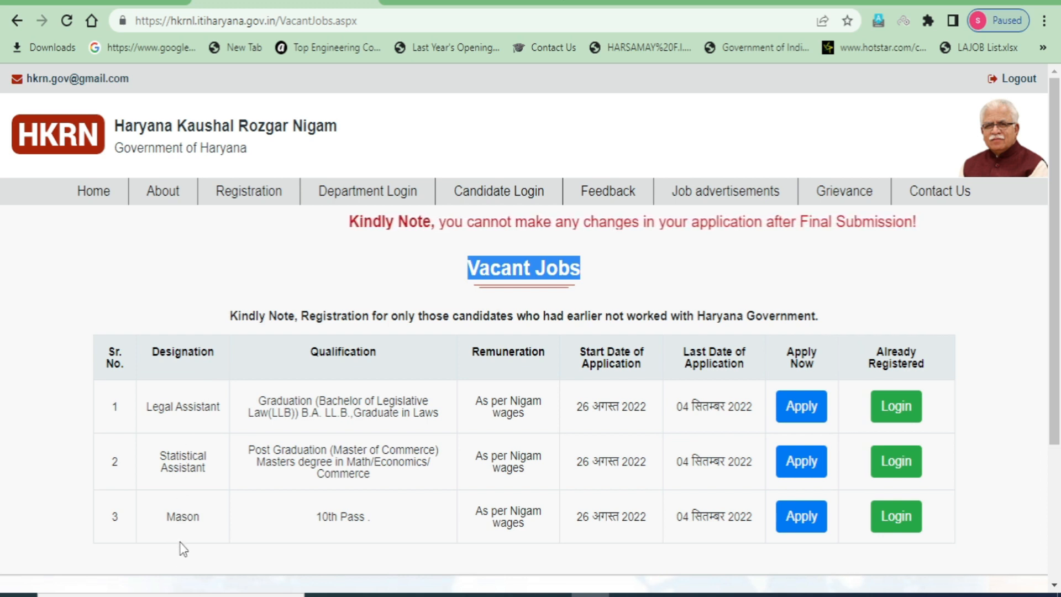
pyautogui.moveTo(145, 407); pyautogui.dragTo(209, 409)
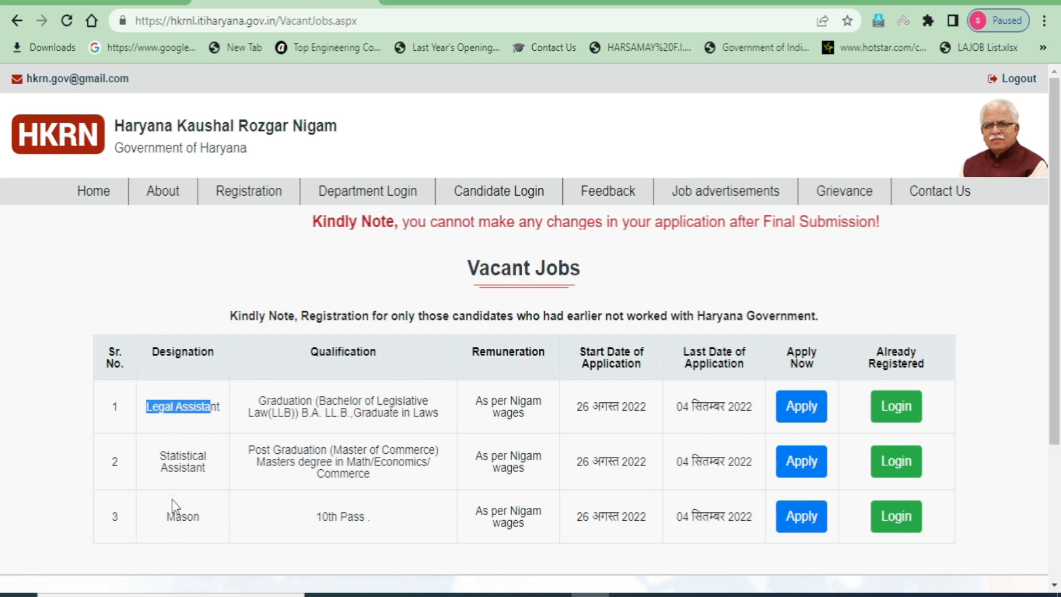
pyautogui.moveTo(160, 457); pyautogui.dragTo(215, 474)
pyautogui.moveTo(166, 517); pyautogui.dragTo(199, 518)
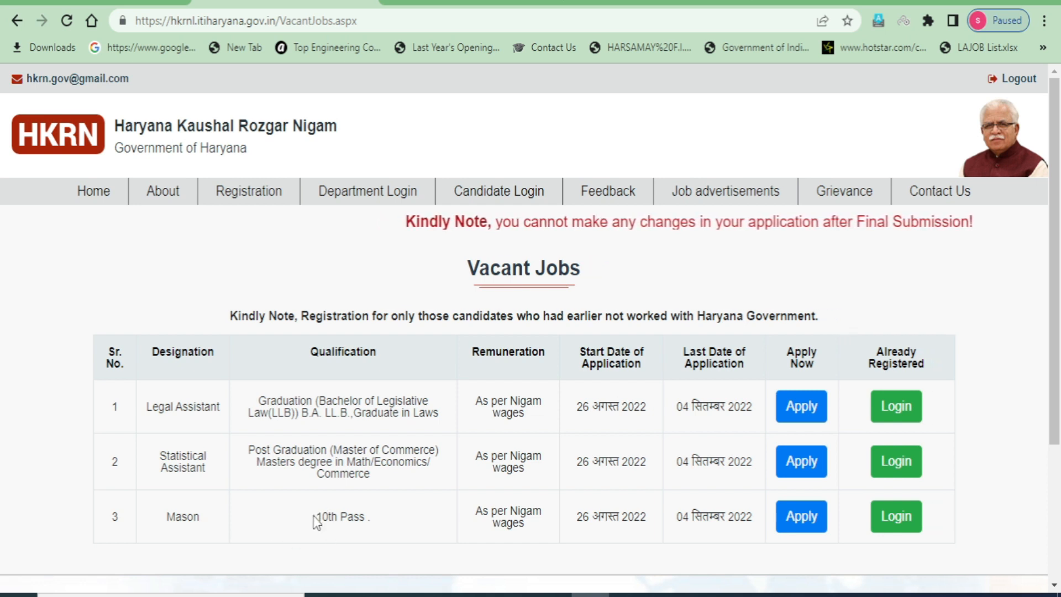
pyautogui.moveTo(315, 523); pyautogui.dragTo(384, 525)
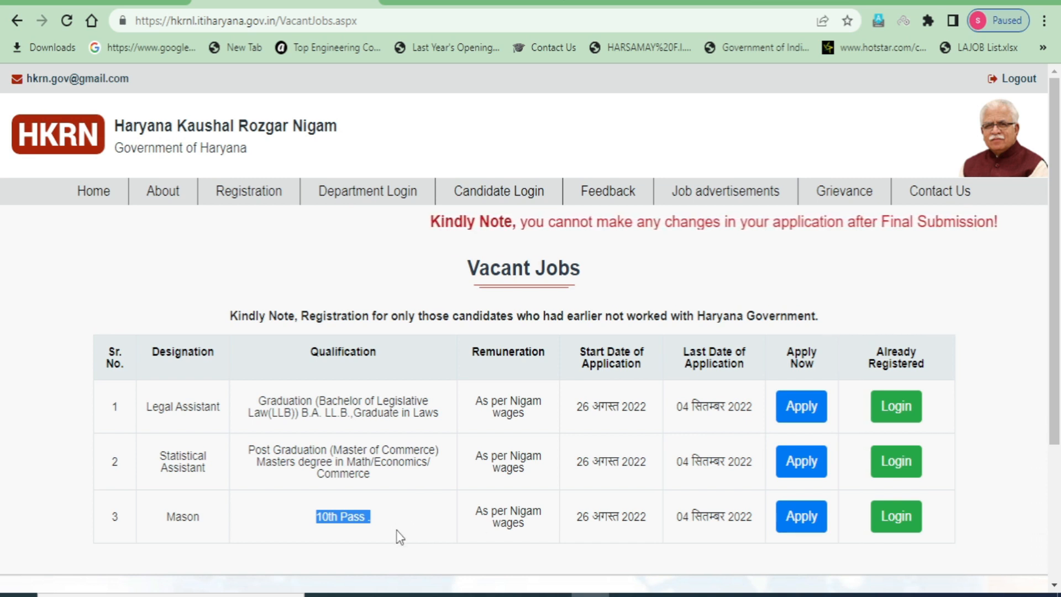
pyautogui.click(356, 563)
pyautogui.moveTo(318, 522); pyautogui.dragTo(363, 524)
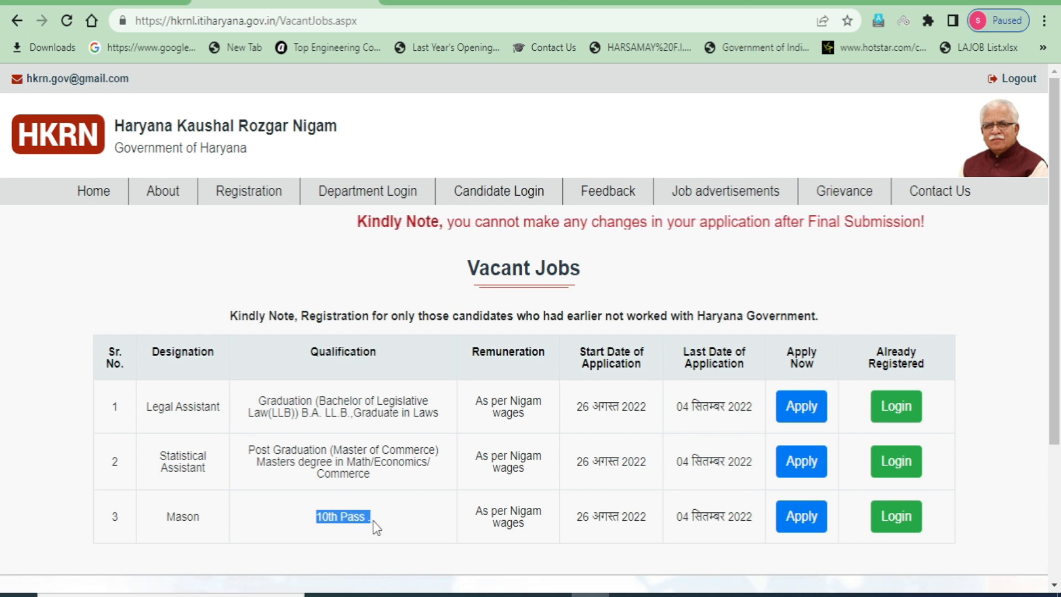
pyautogui.doubleClick(683, 518)
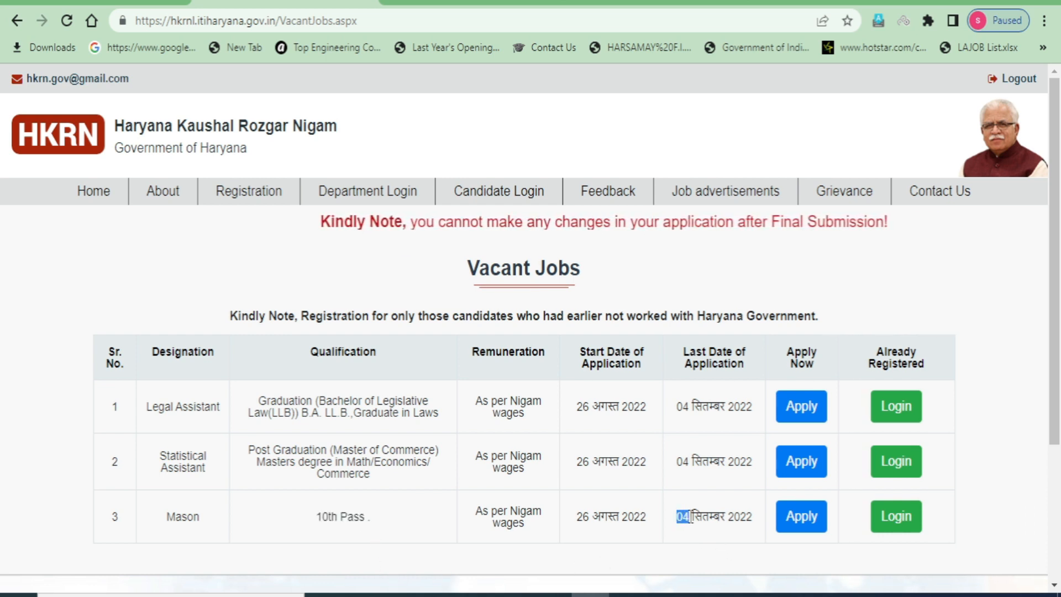
pyautogui.click(684, 568)
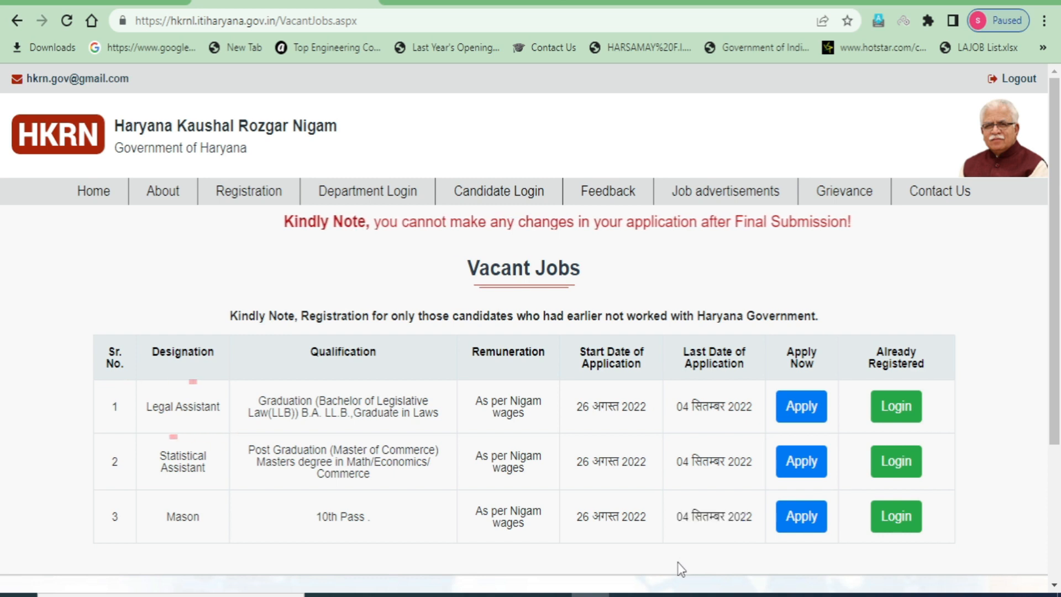
pyautogui.moveTo(148, 412); pyautogui.dragTo(232, 411)
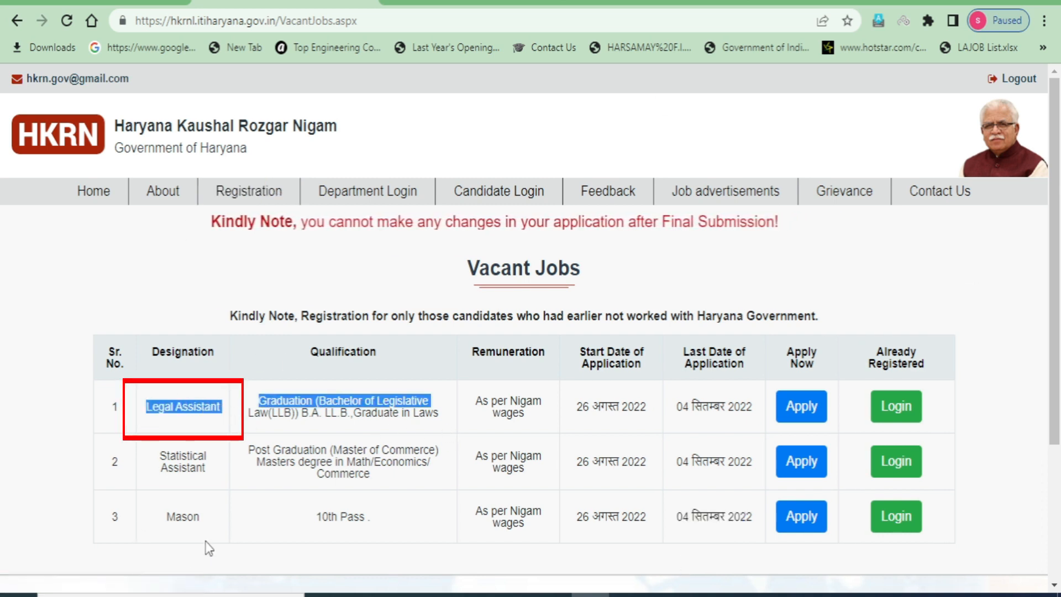
pyautogui.click(53, 473)
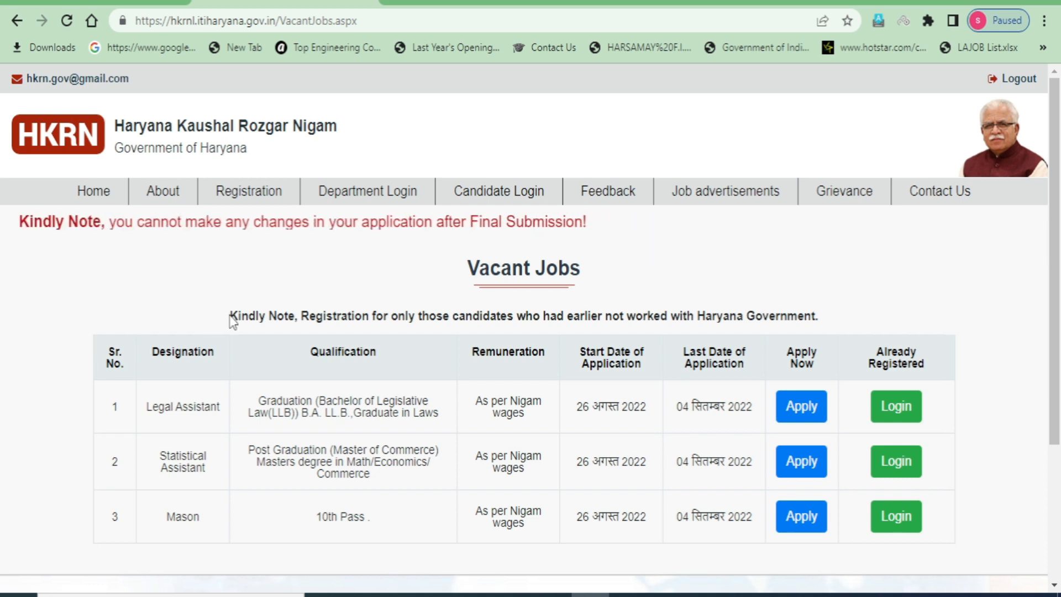
pyautogui.moveTo(231, 315); pyautogui.dragTo(295, 316)
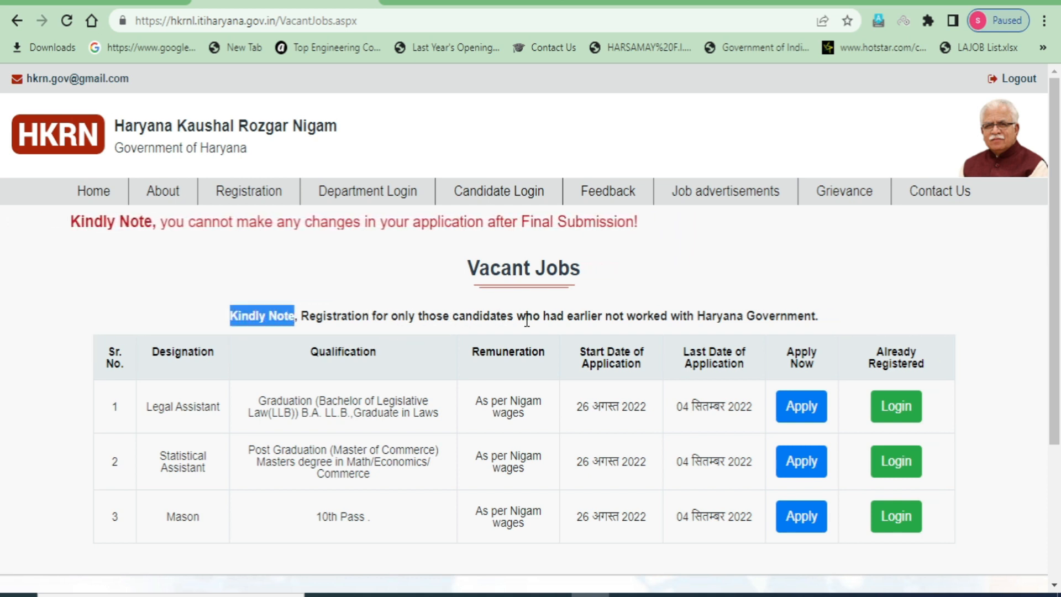
pyautogui.moveTo(684, 316); pyautogui.dragTo(832, 320)
pyautogui.click(759, 275)
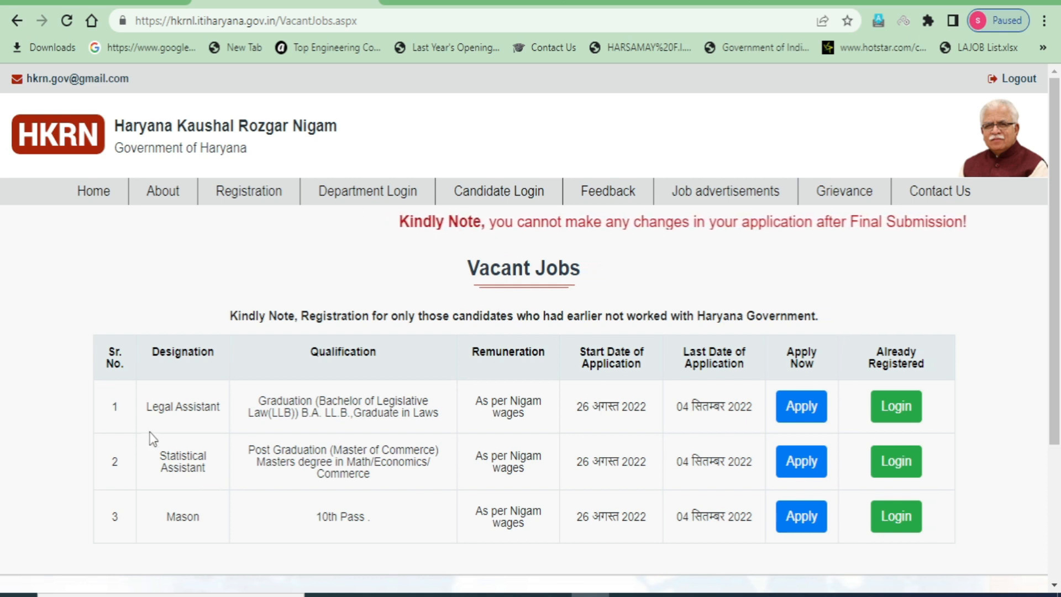
pyautogui.moveTo(147, 412); pyautogui.dragTo(751, 409)
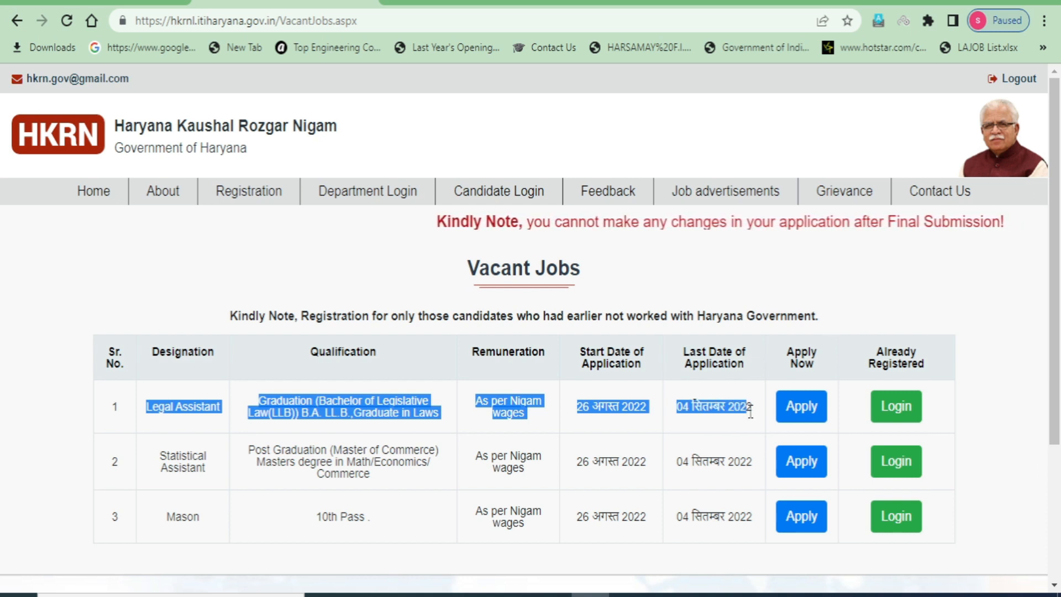
pyautogui.click(61, 392)
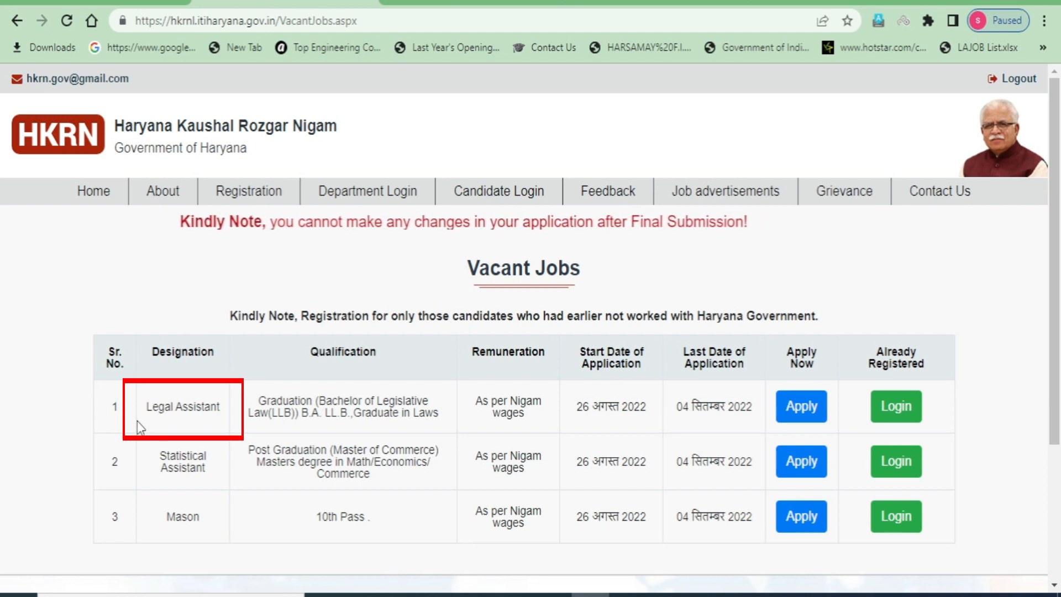
pyautogui.moveTo(146, 406); pyautogui.dragTo(212, 402)
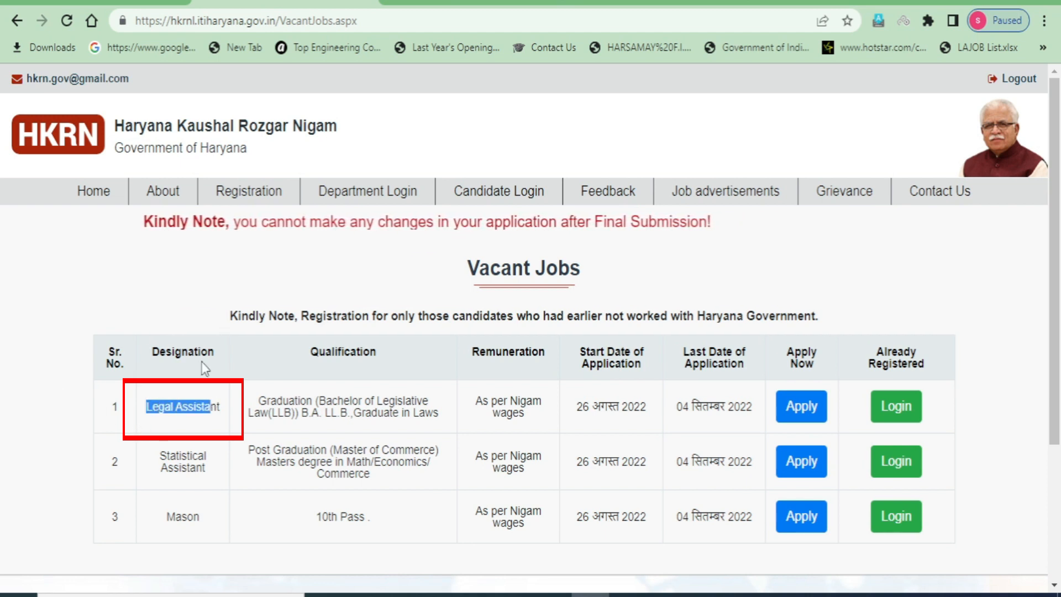
pyautogui.click(175, 298)
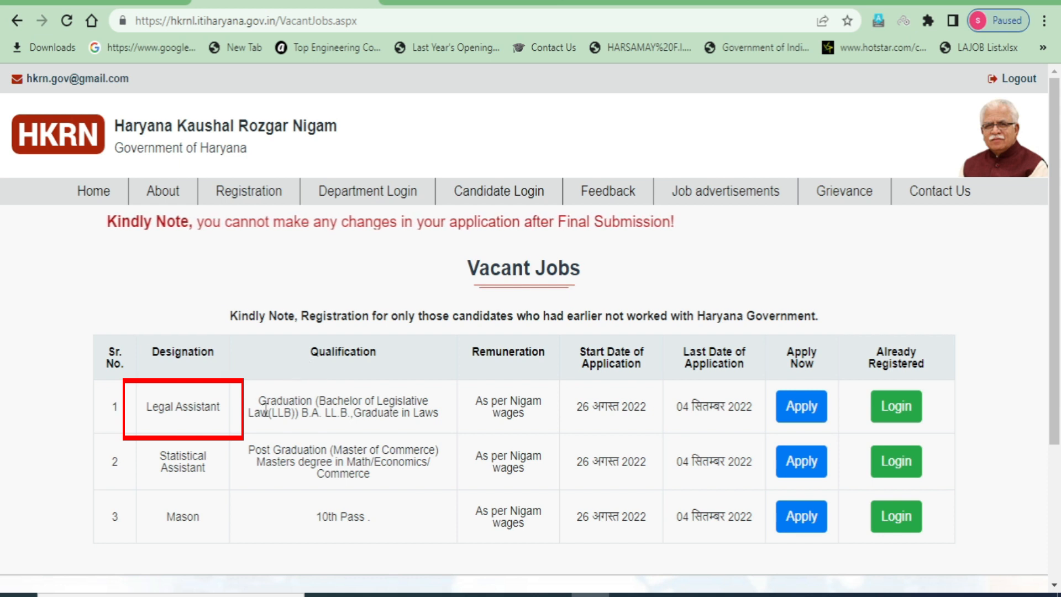
pyautogui.moveTo(256, 408); pyautogui.dragTo(430, 404)
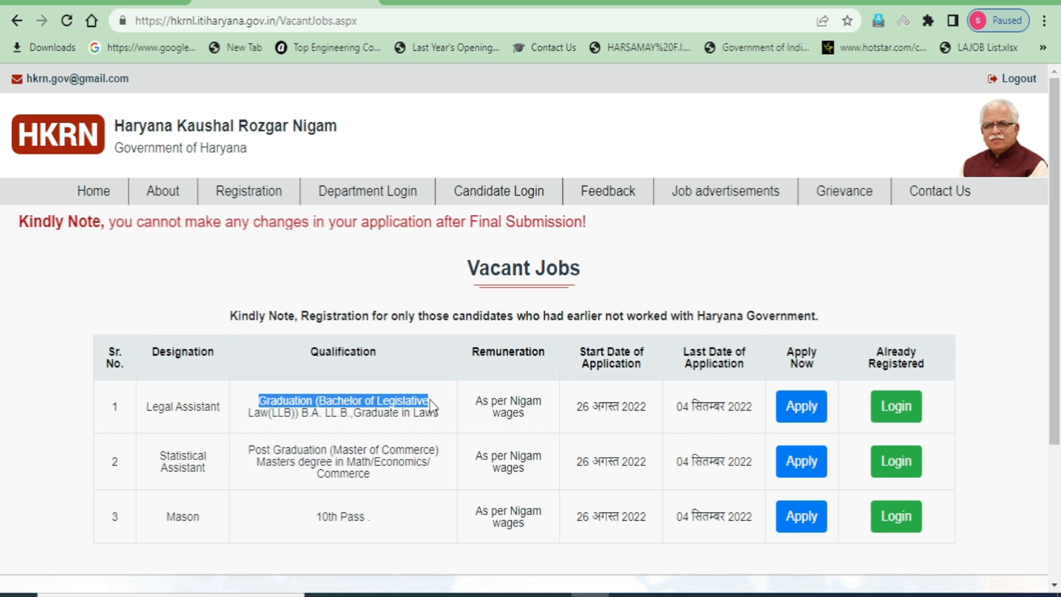
pyautogui.moveTo(332, 412); pyautogui.dragTo(436, 412)
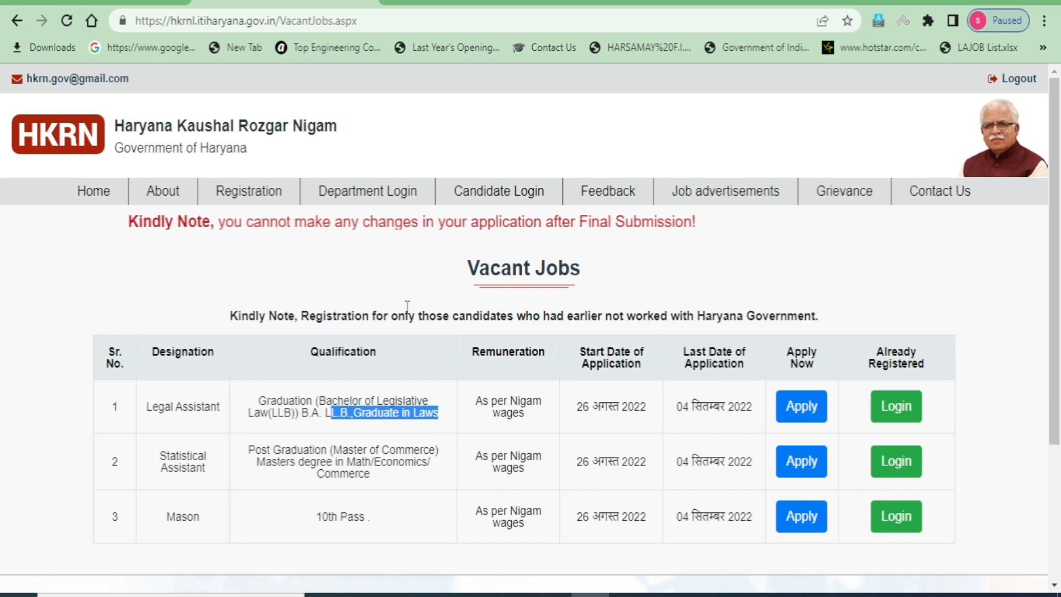
pyautogui.click(328, 280)
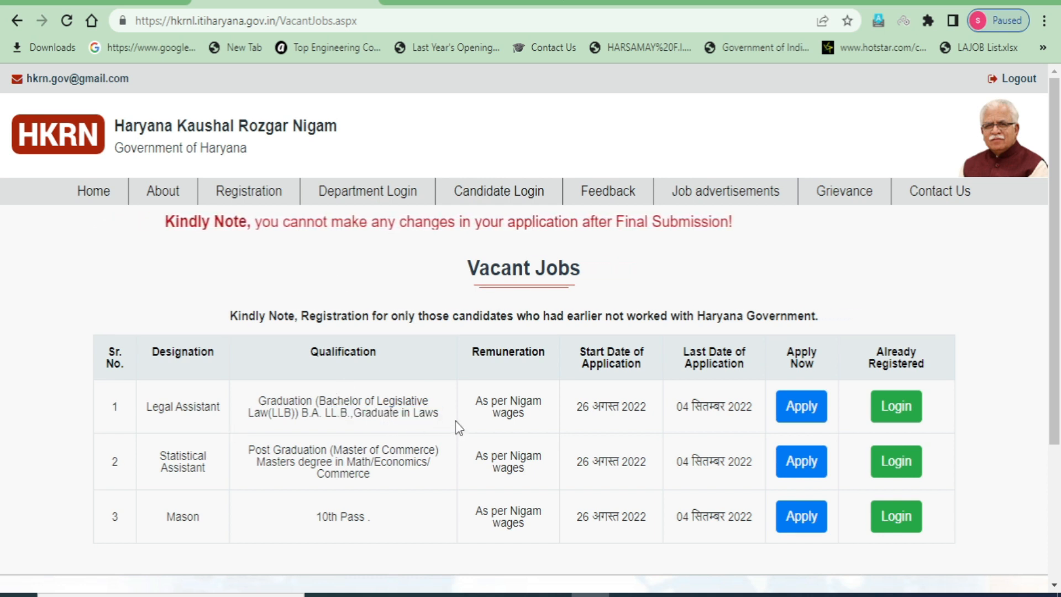
pyautogui.moveTo(577, 407); pyautogui.dragTo(639, 411)
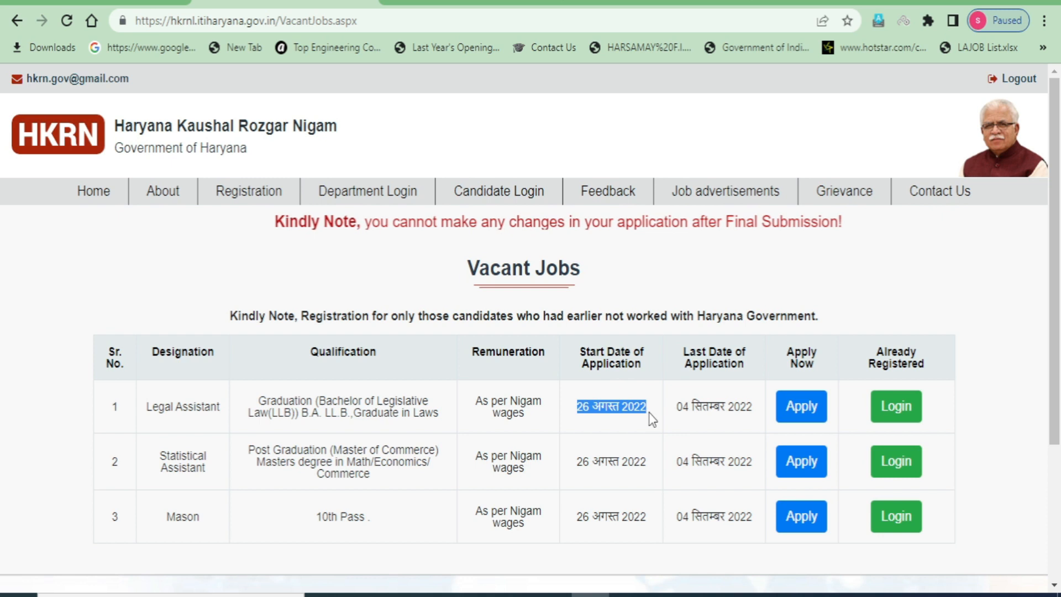
pyautogui.moveTo(677, 406); pyautogui.dragTo(753, 412)
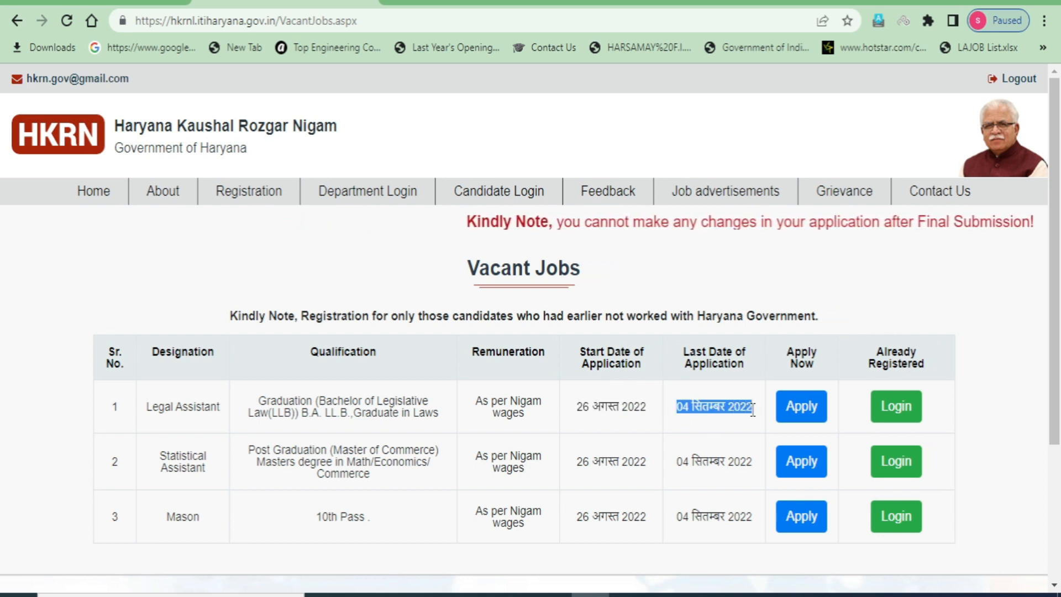
pyautogui.click(712, 432)
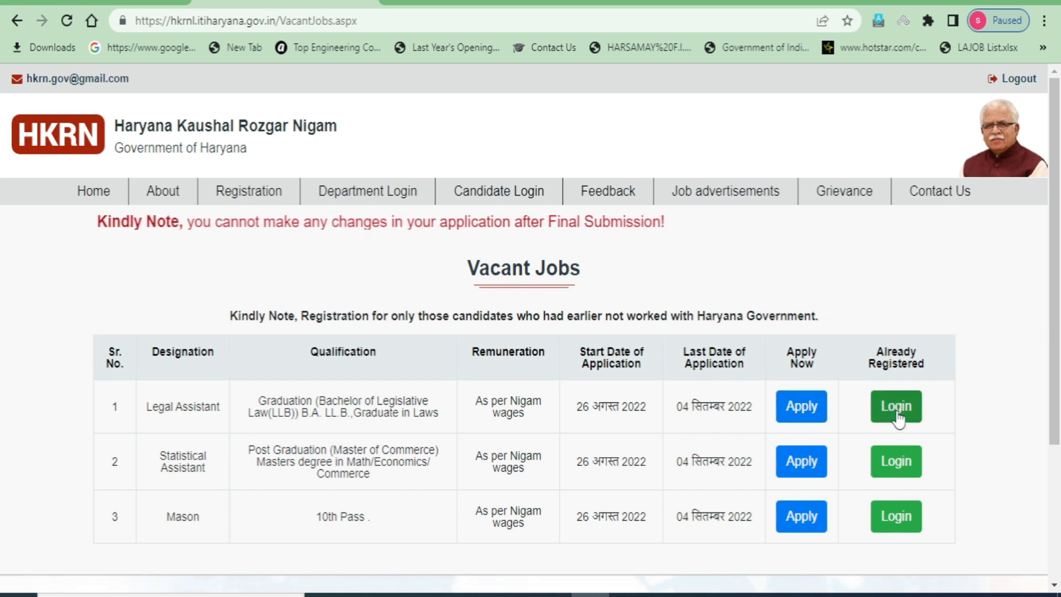
# Start the Legal Assistant application, enter the Family ID, and pick the applicant from its members
pyautogui.click(797, 413)
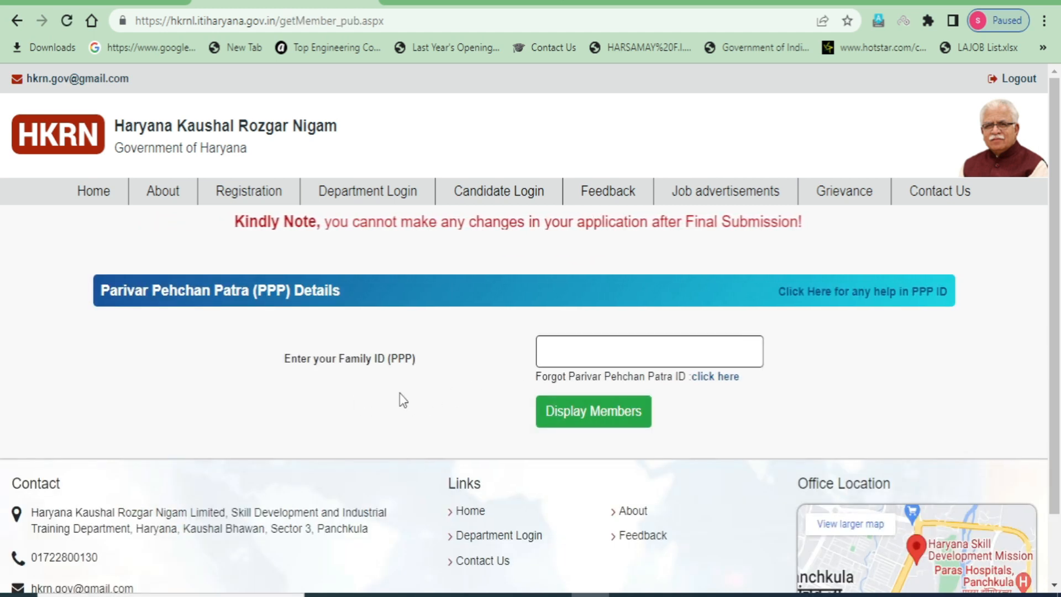
pyautogui.moveTo(284, 360); pyautogui.dragTo(417, 367)
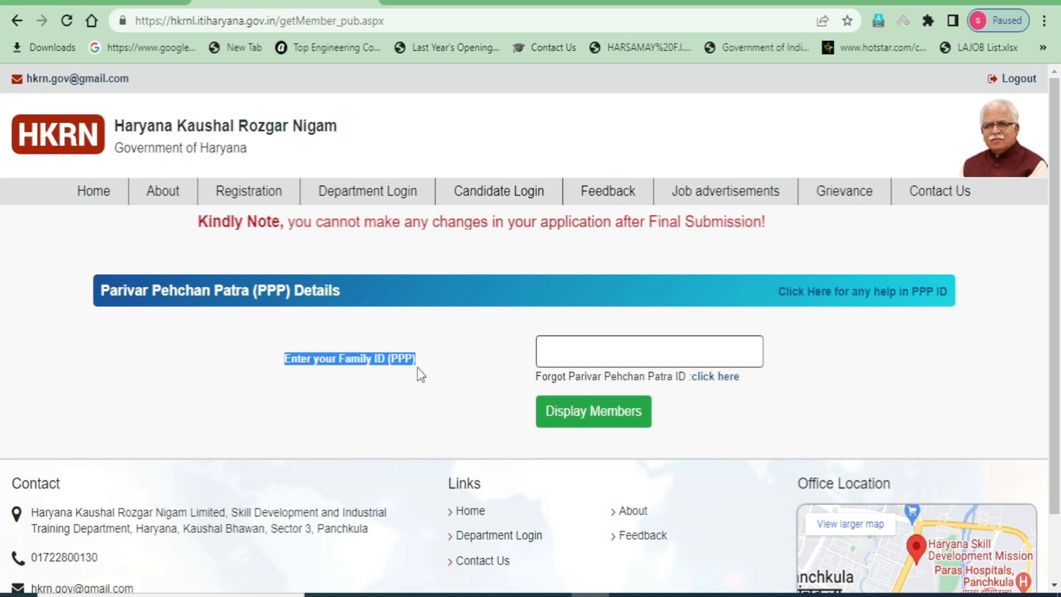
pyautogui.click(570, 352)
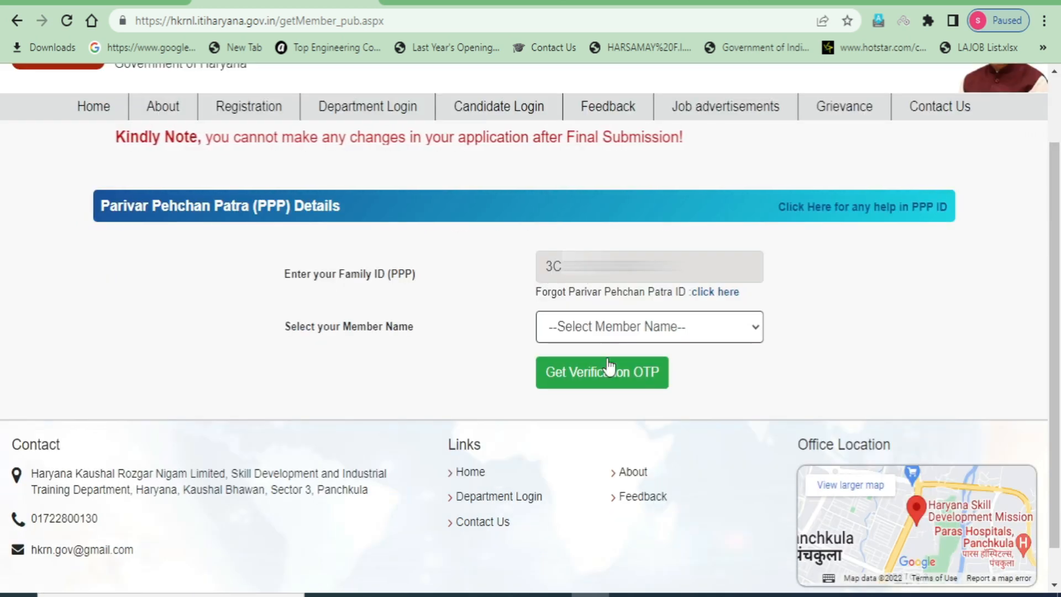
pyautogui.click(612, 327)
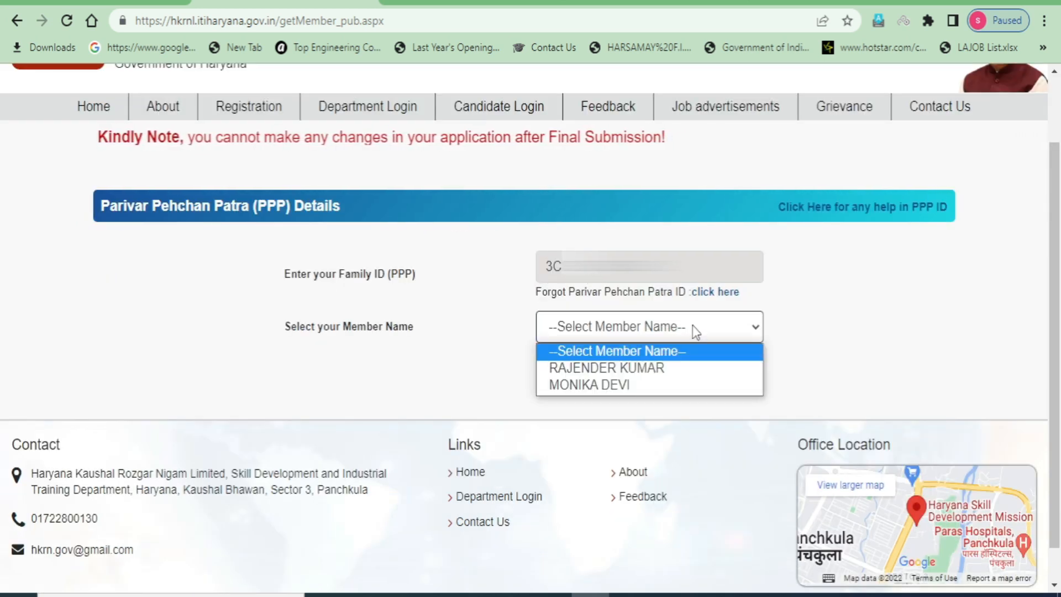
pyautogui.click(609, 369)
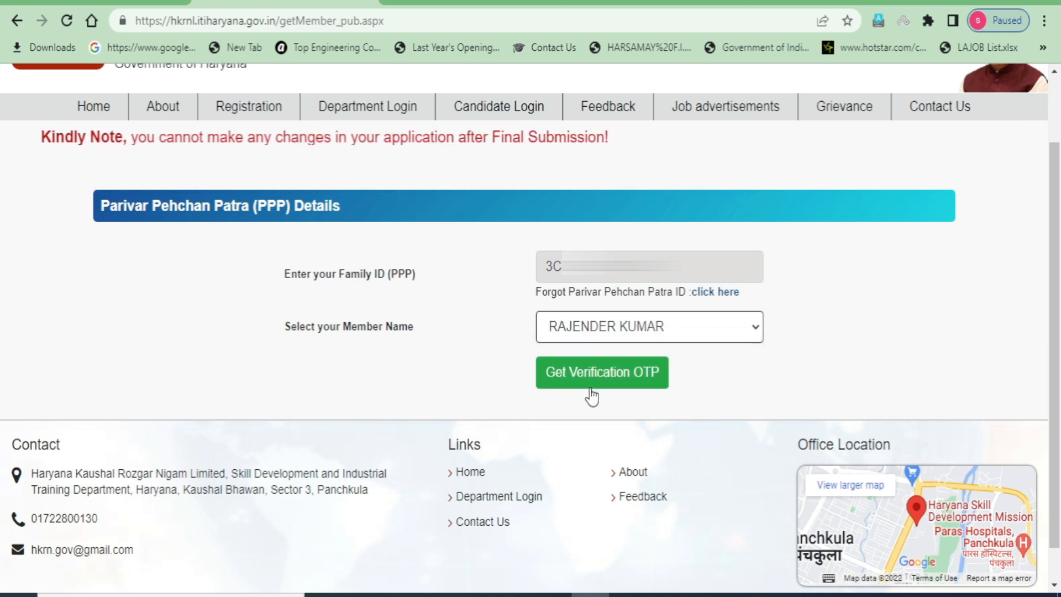
# Request the member's verification OTP, enter it, and verify to reach Member Details
pyautogui.click(628, 385)
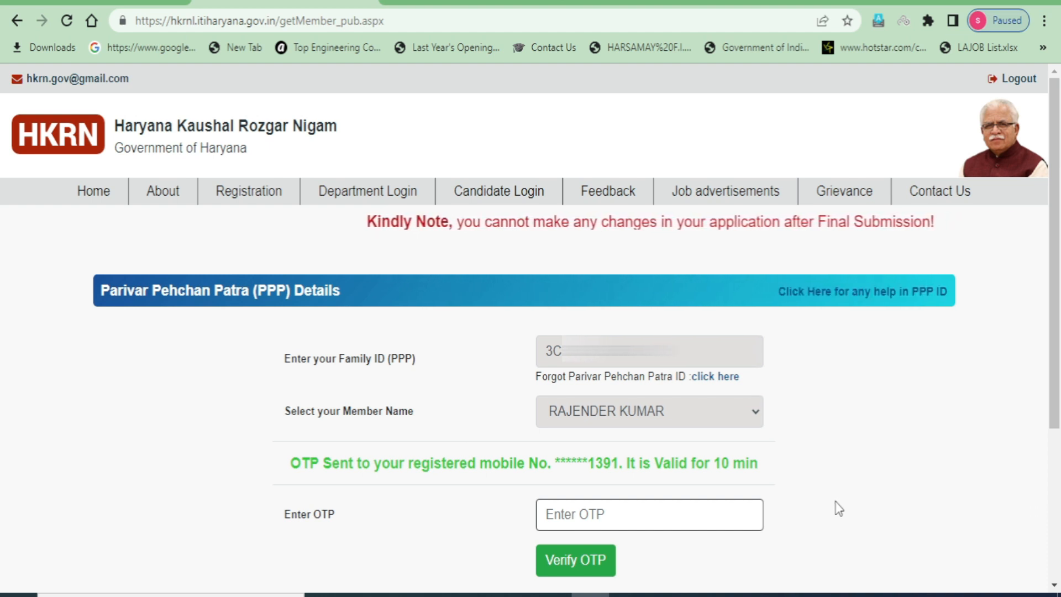
pyautogui.click(678, 511)
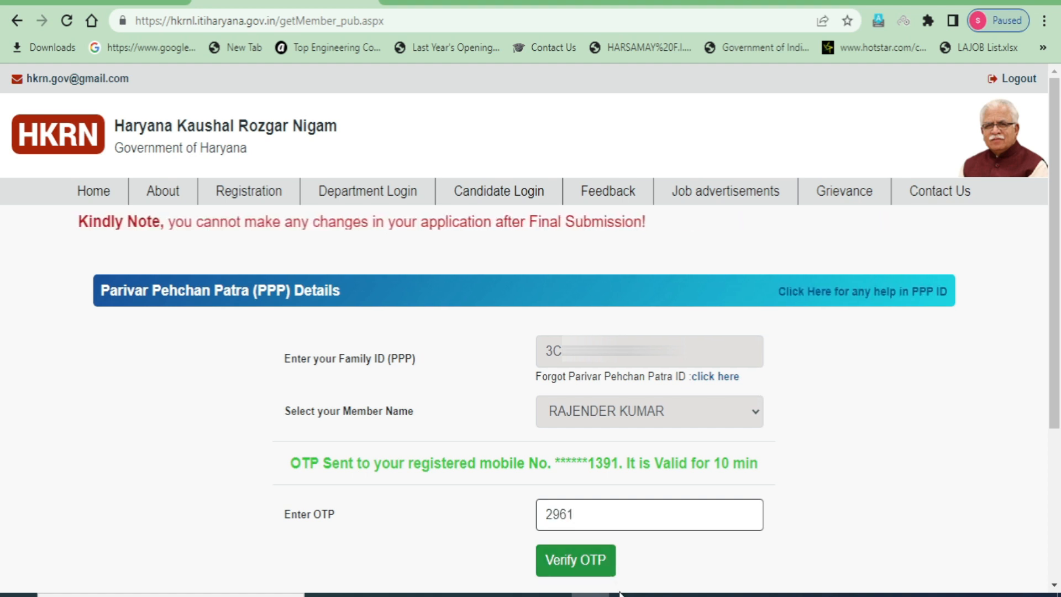
pyautogui.click(575, 563)
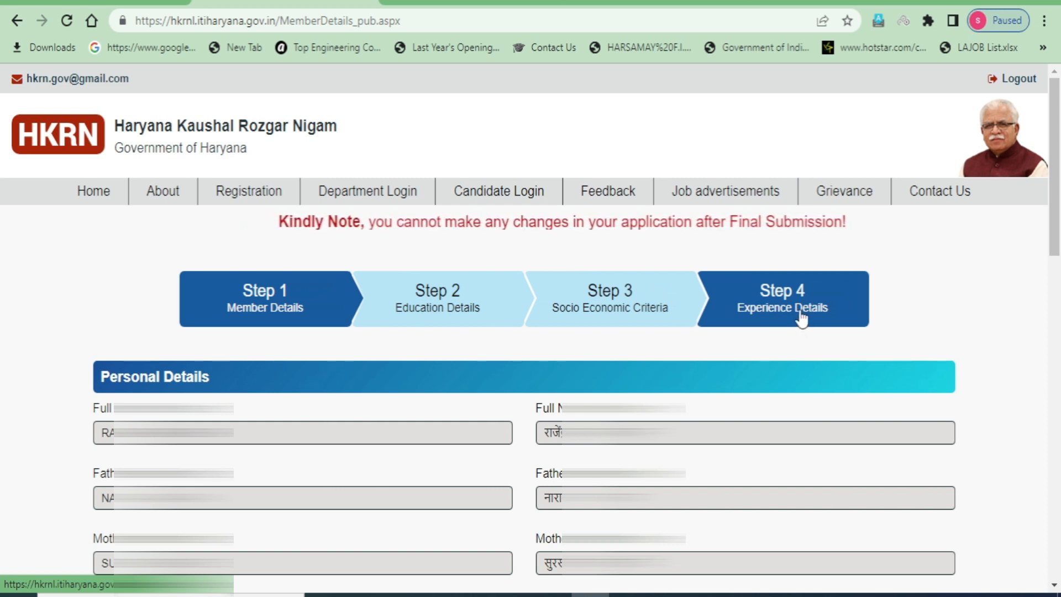
# Review the prefilled Personal, Communication and Other Details, then confirm them
pyautogui.scroll(-3, 802, 320)
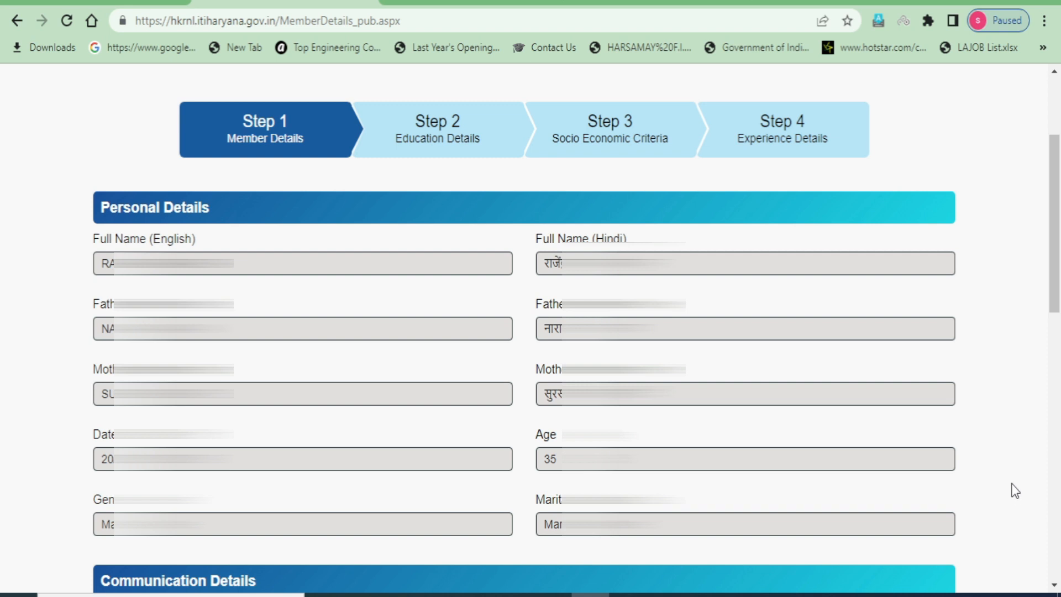
pyautogui.scroll(-6, 410, 346)
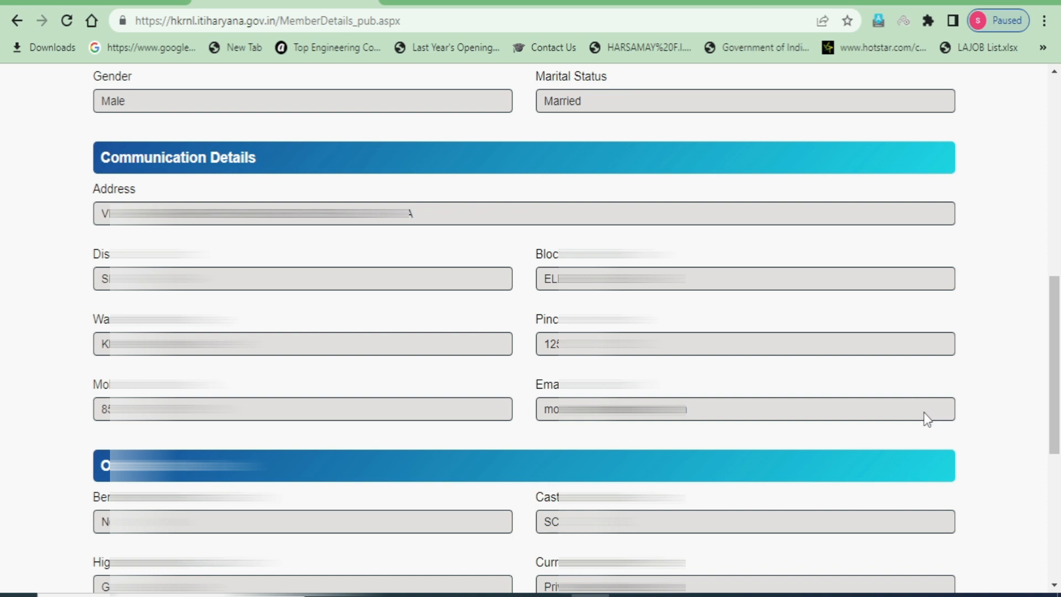
pyautogui.scroll(-5, 918, 420)
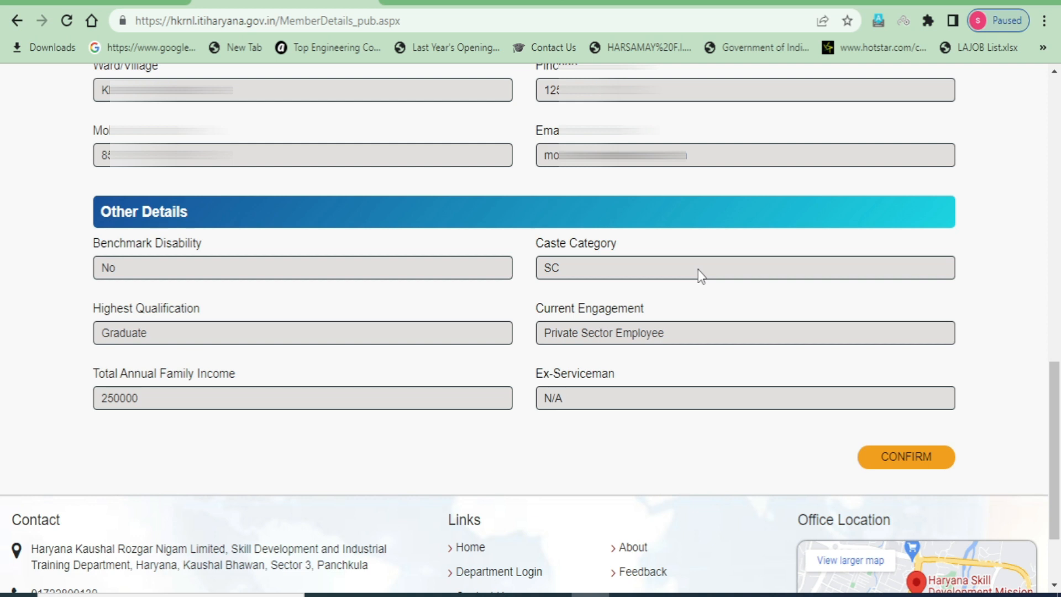
pyautogui.click(892, 462)
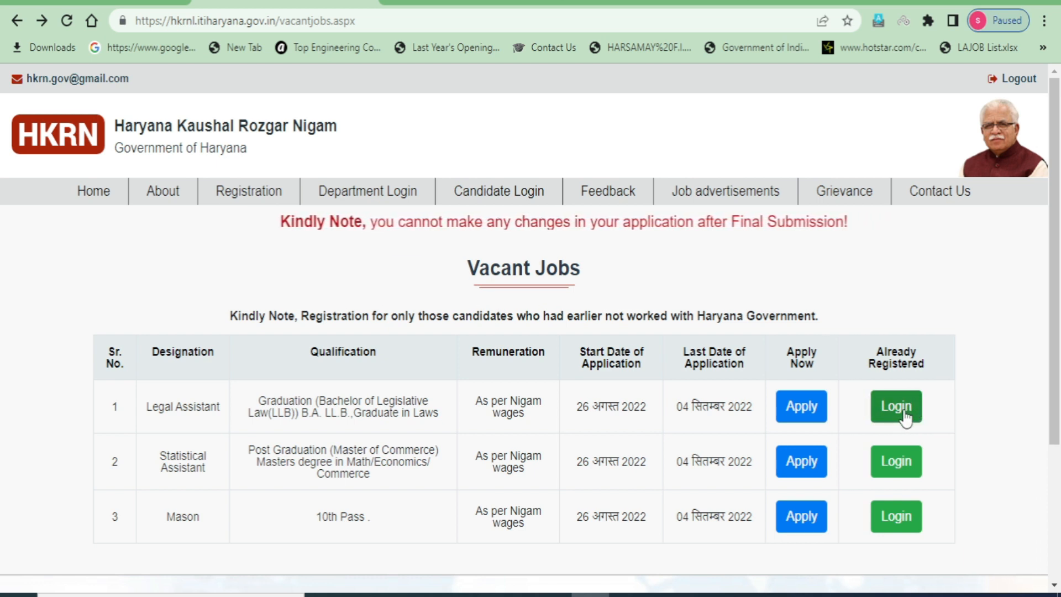
# Log in from the Legal Assistant row of the Vacant Jobs listing
pyautogui.click(905, 419)
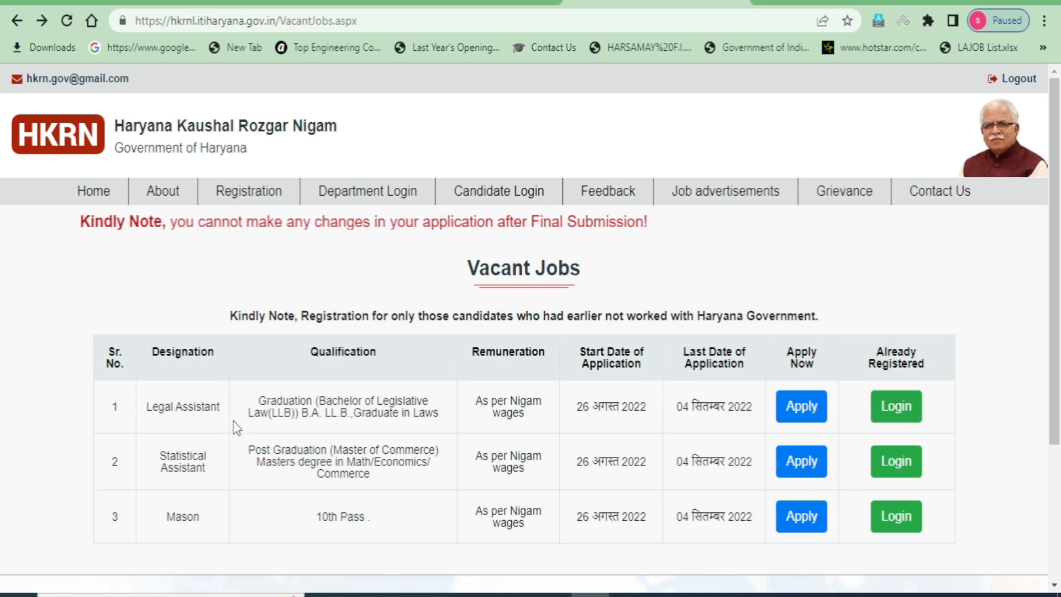
pyautogui.moveTo(146, 407); pyautogui.dragTo(903, 414)
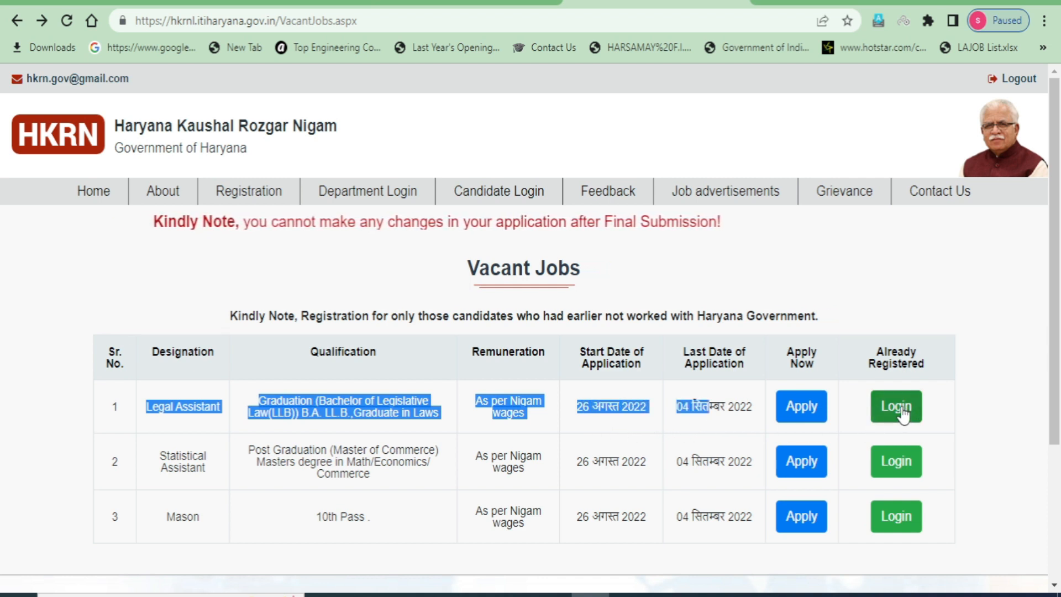
pyautogui.click(904, 415)
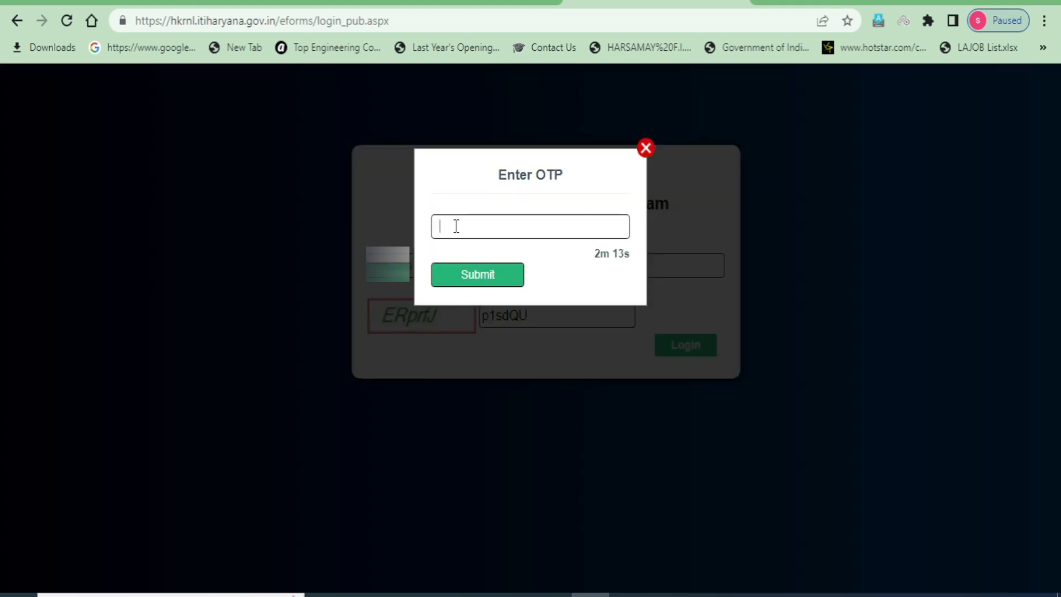
# Submit the login OTP and locate the Legal Assistant entry in the applications table
pyautogui.click(487, 277)
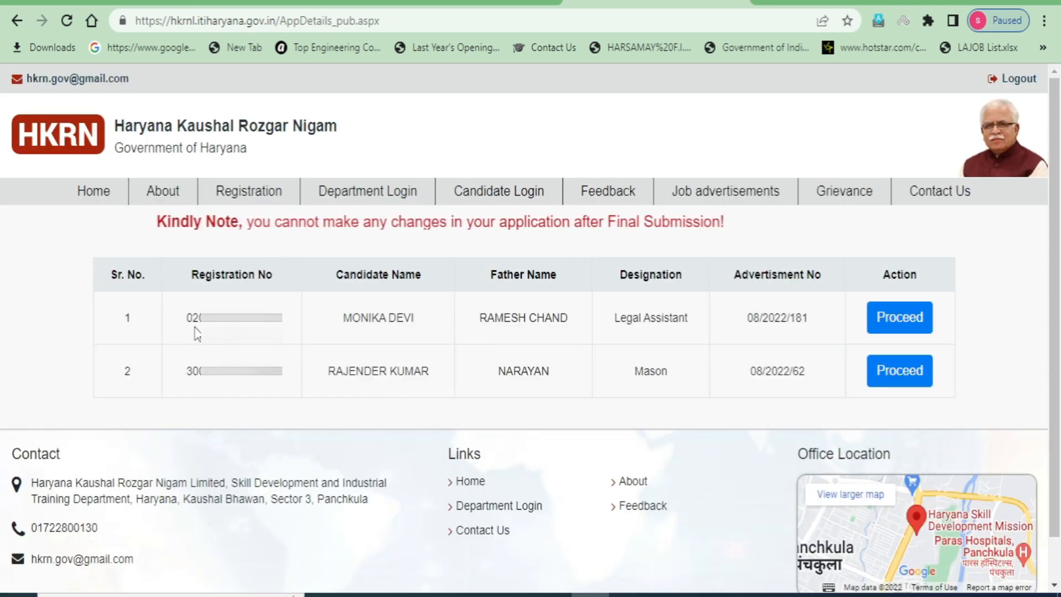
pyautogui.doubleClick(191, 317)
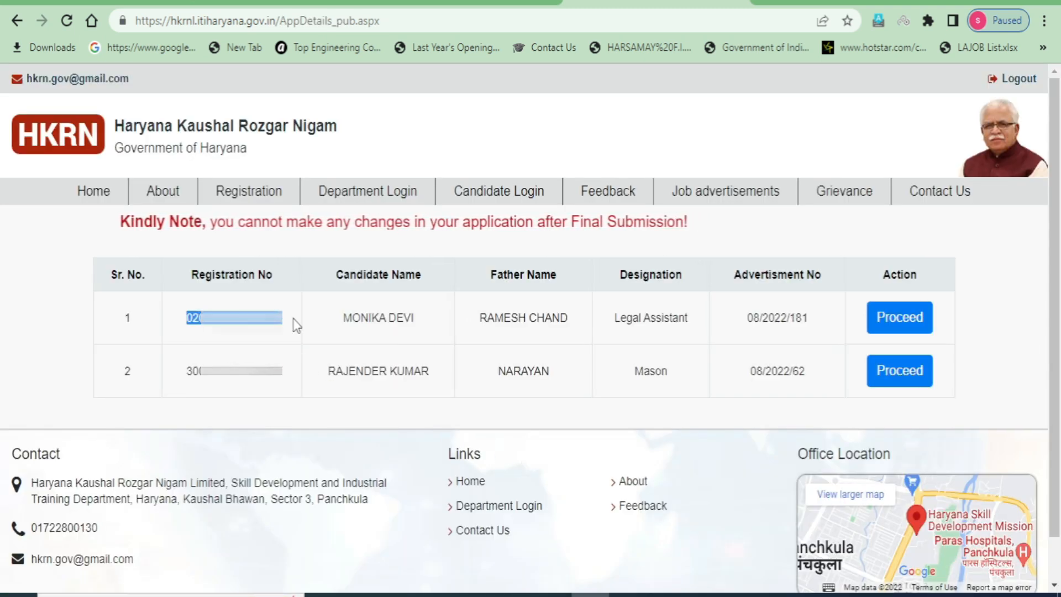
pyautogui.click(341, 327)
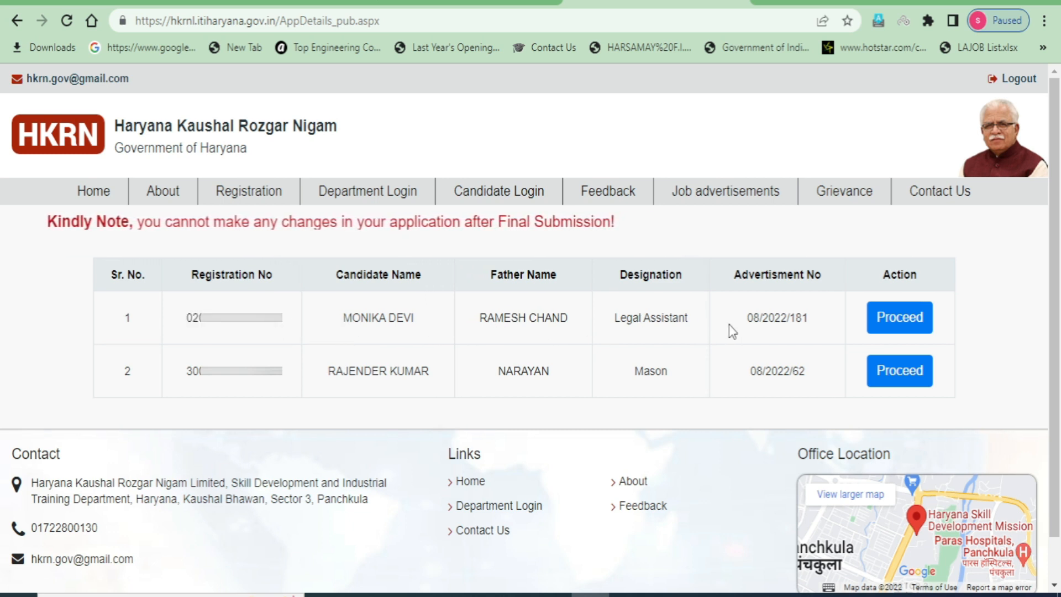
pyautogui.moveTo(615, 323); pyautogui.dragTo(689, 323)
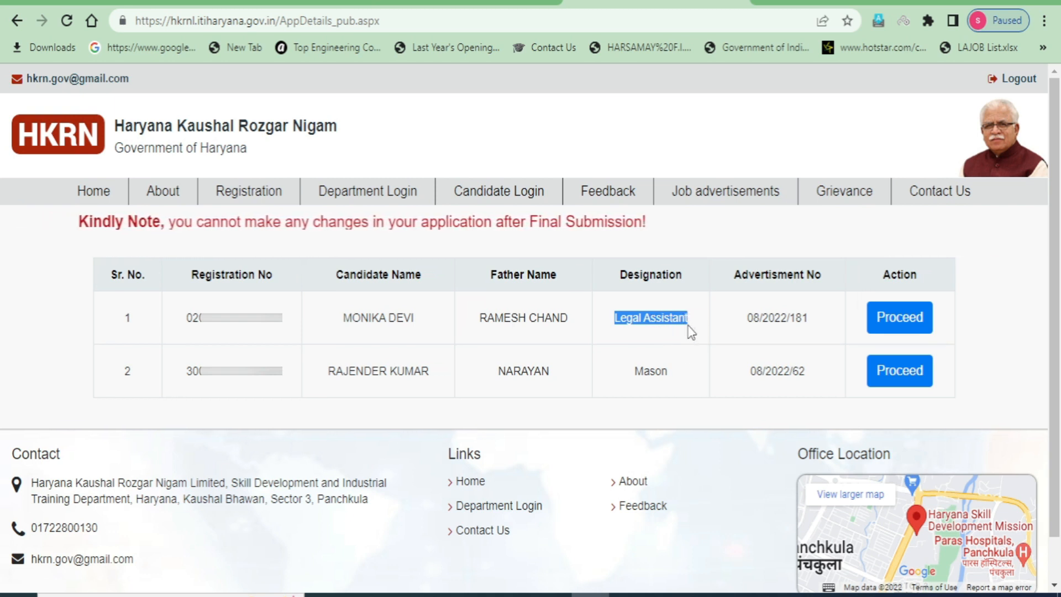
# Proceed with the Legal Assistant application and switch to Step 2 Education Details
pyautogui.click(899, 324)
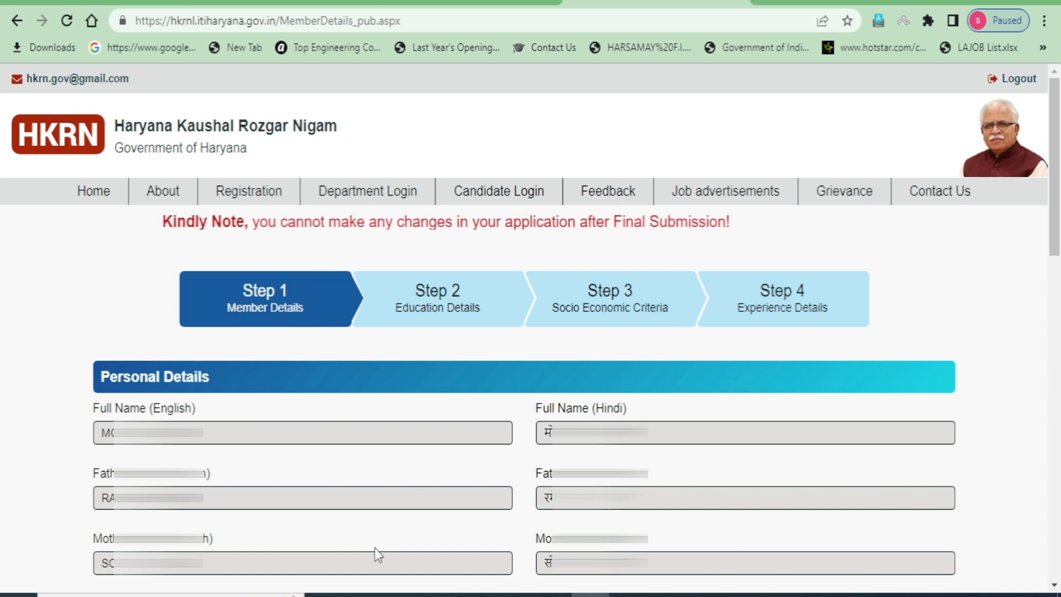
pyautogui.click(443, 309)
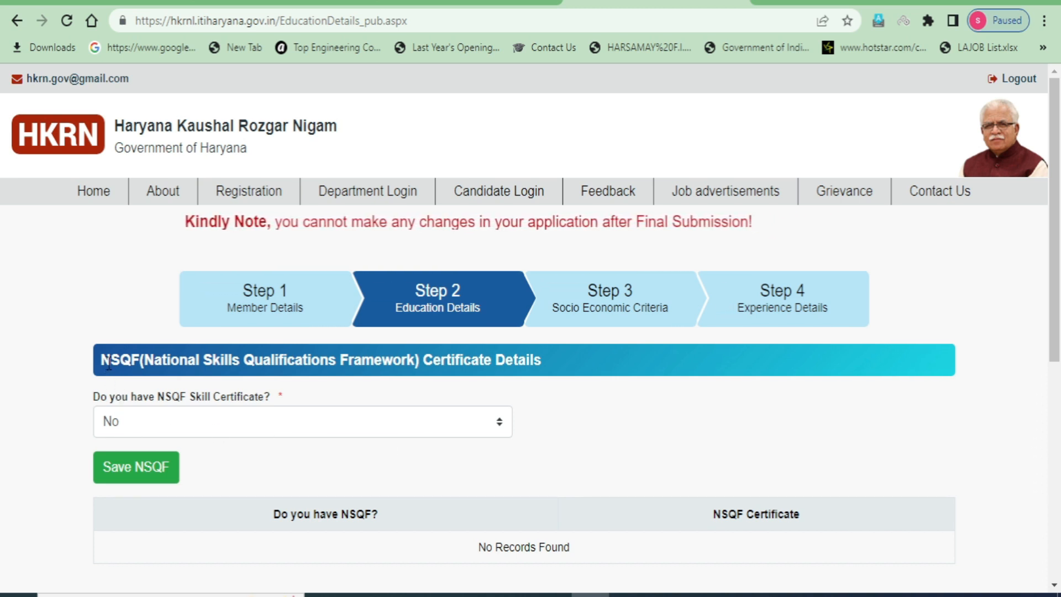
pyautogui.click(243, 429)
pyautogui.click(182, 464)
pyautogui.scroll(-1, 186, 402)
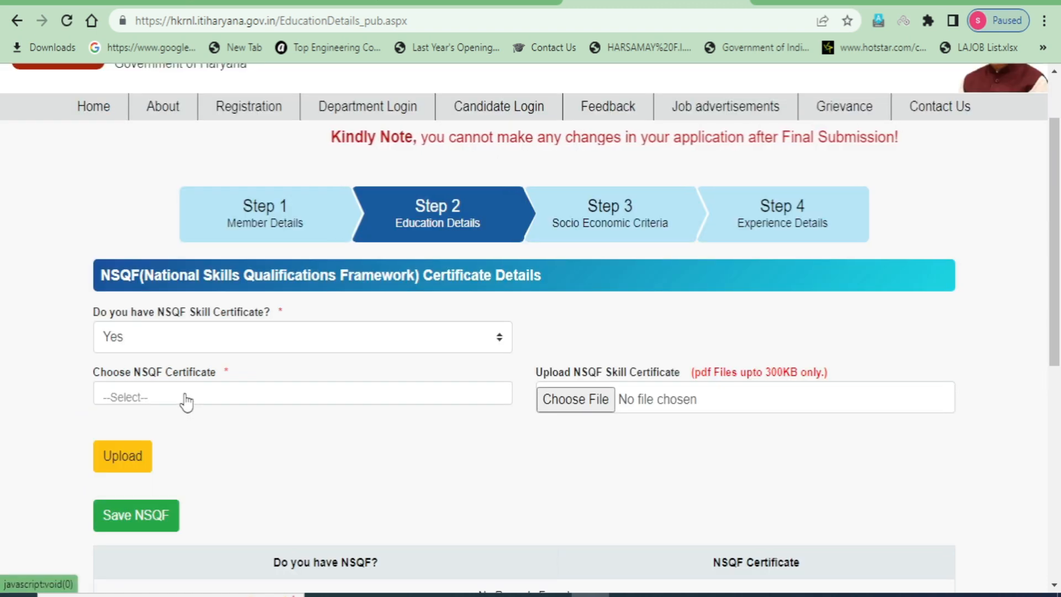
pyautogui.click(187, 399)
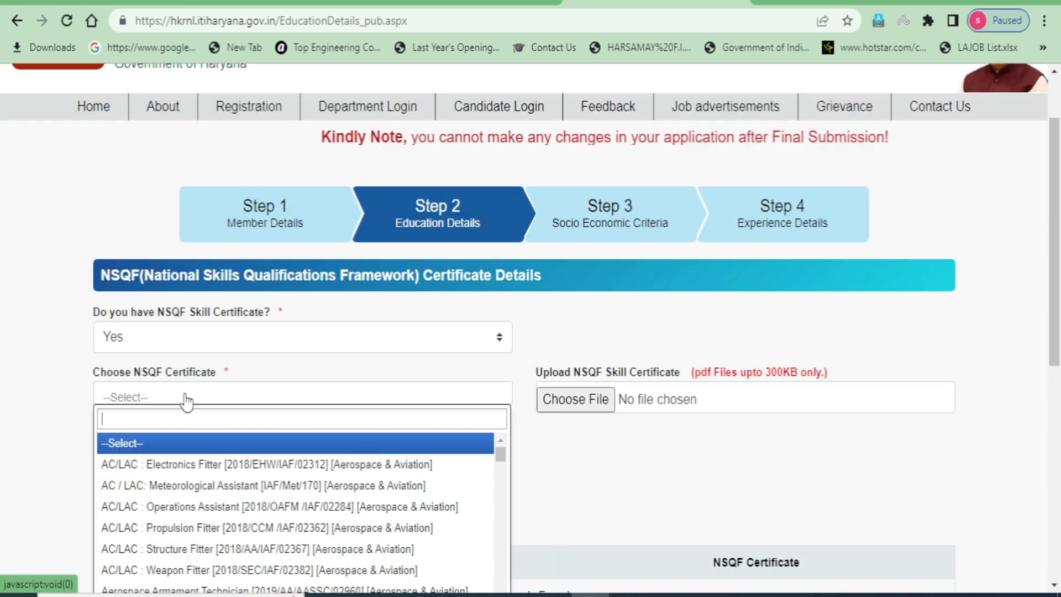
pyautogui.click(194, 487)
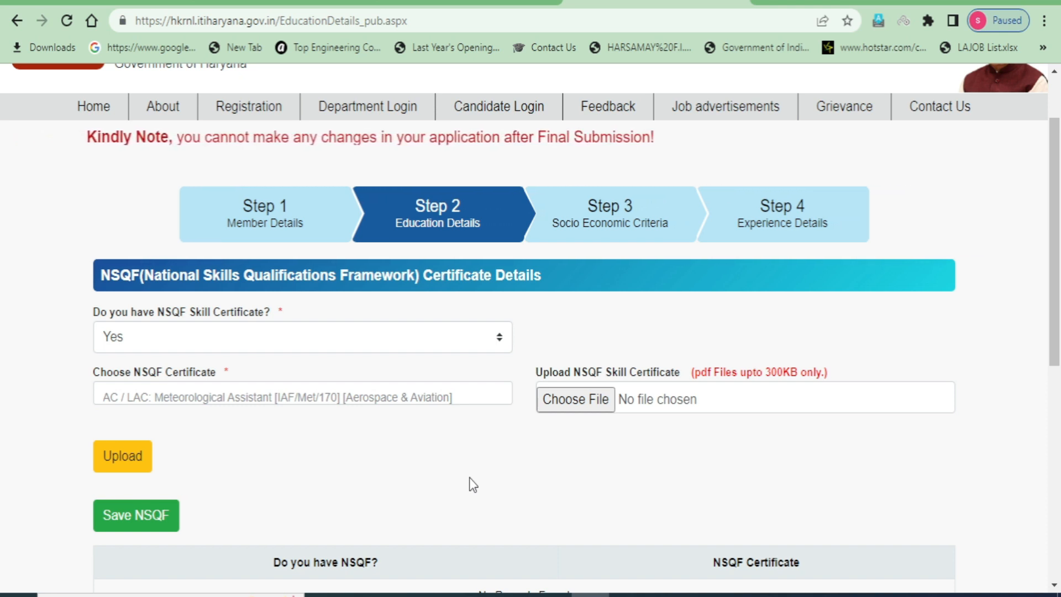
pyautogui.click(408, 347)
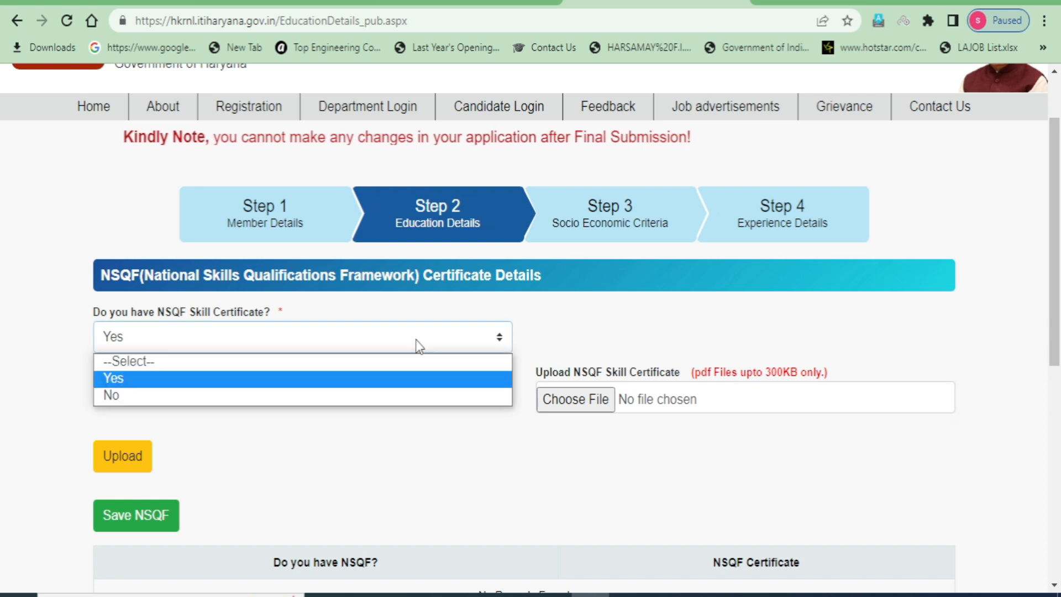
pyautogui.click(203, 407)
pyautogui.press('Down')
pyautogui.scroll(-5, 673, 419)
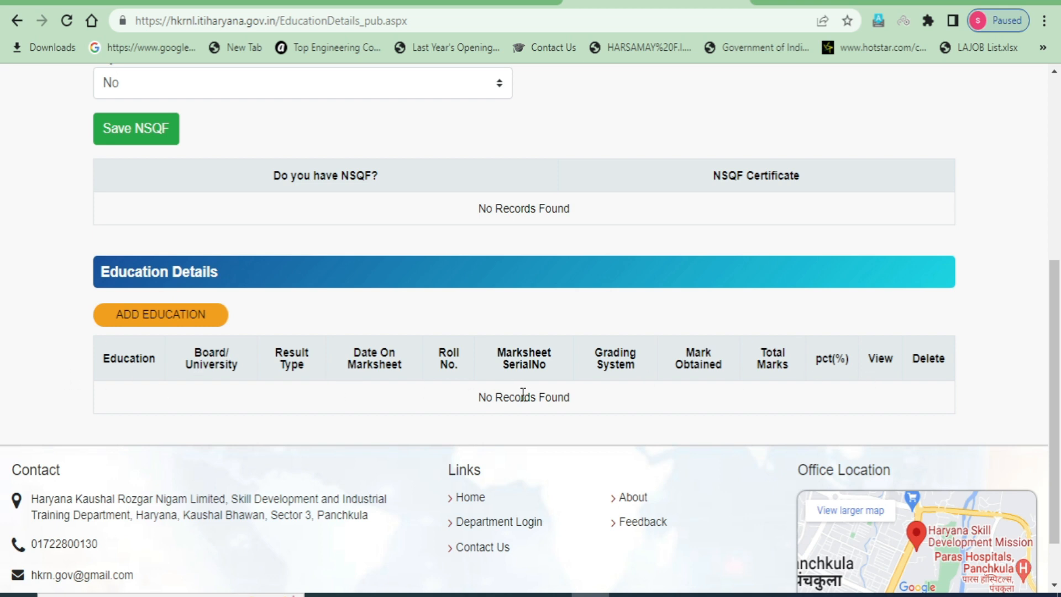
# Add a new education record with Class10th as the education level
pyautogui.click(154, 320)
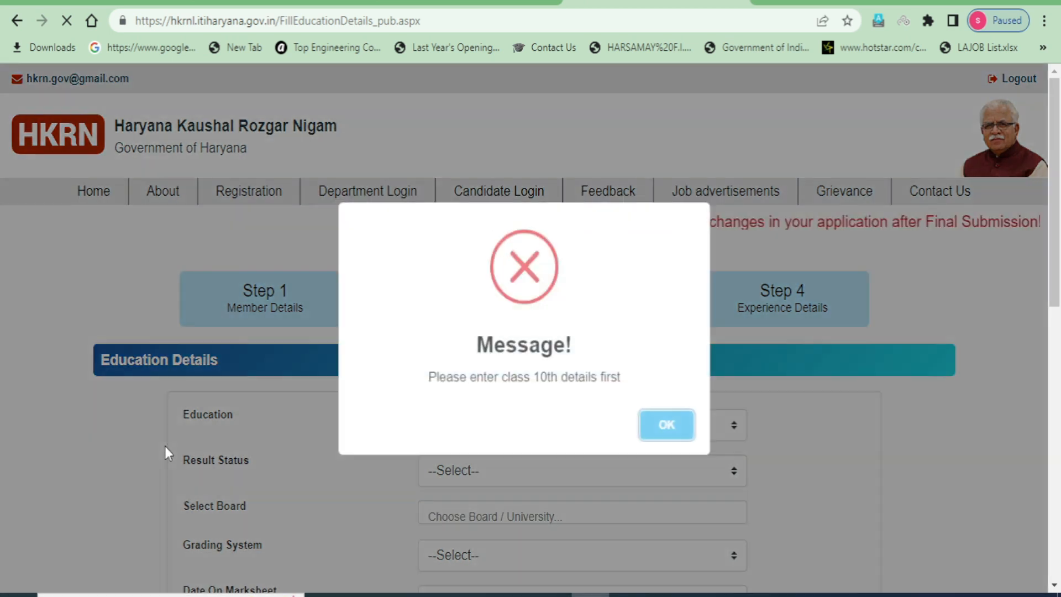
pyautogui.click(673, 435)
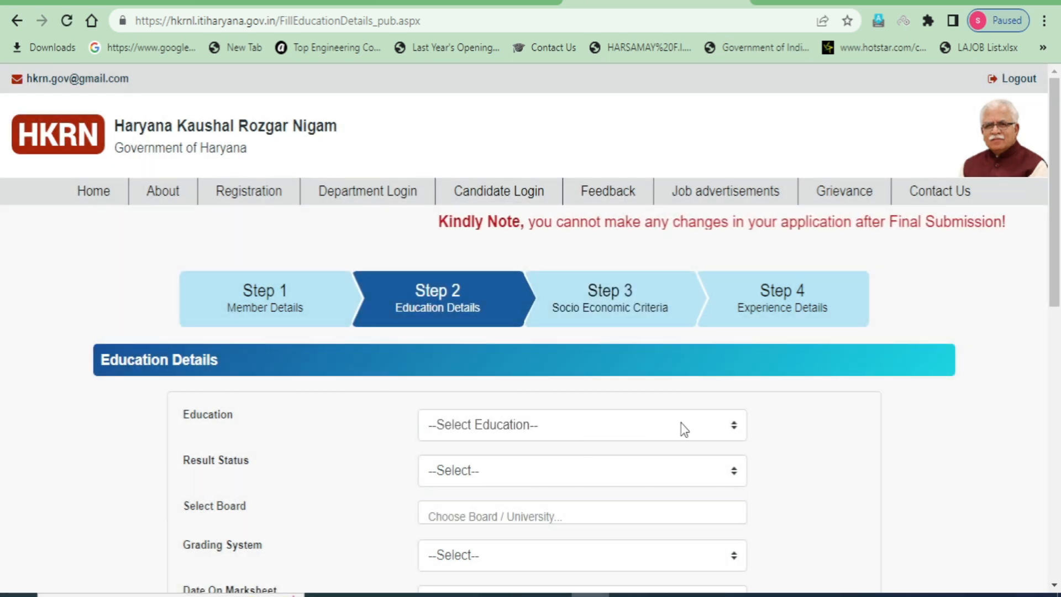
pyautogui.scroll(-5, 628, 433)
pyautogui.click(525, 176)
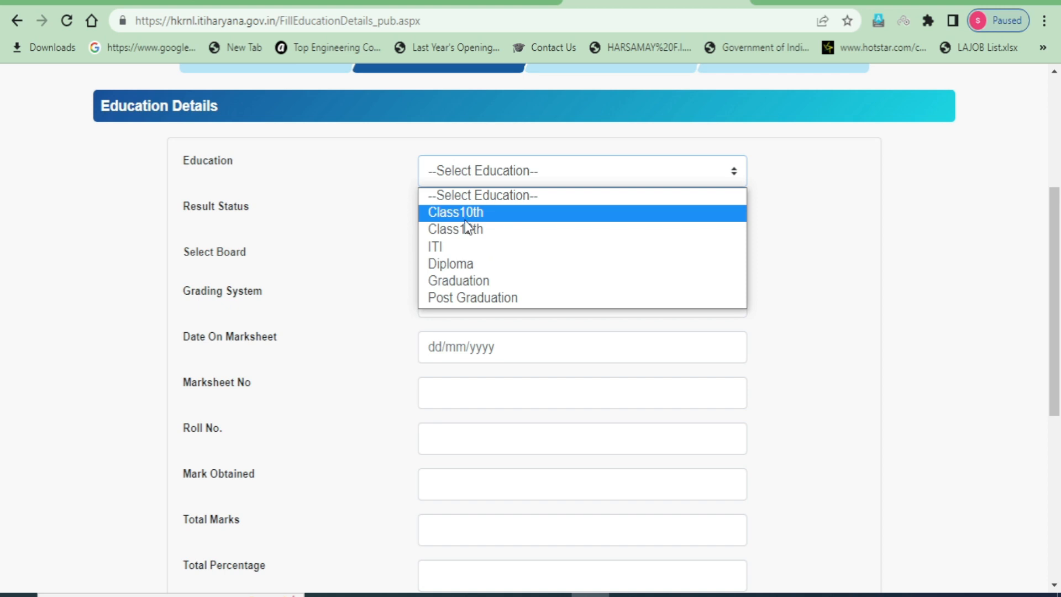
pyautogui.click(466, 215)
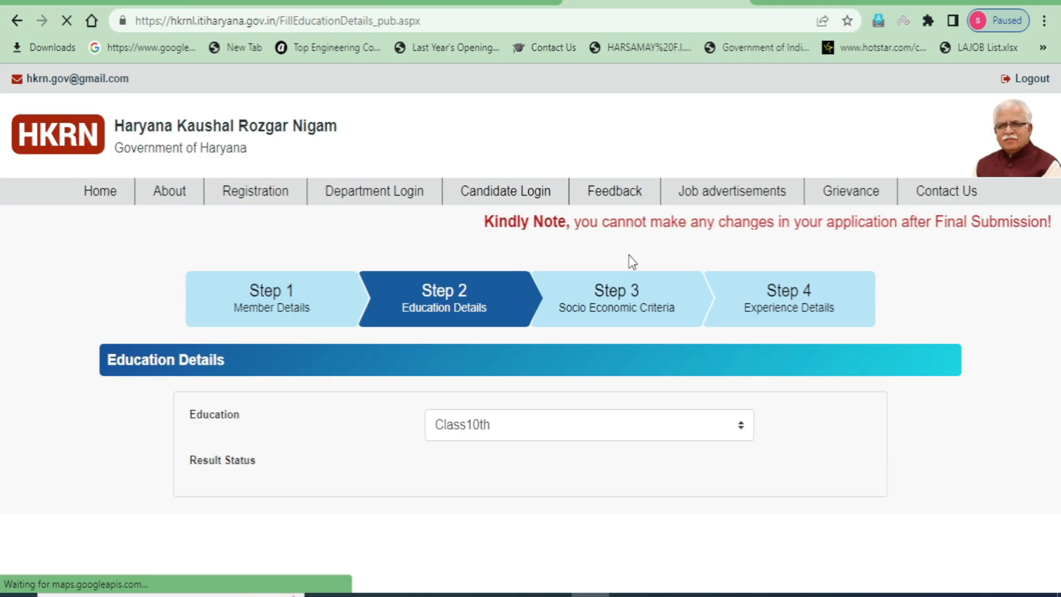
pyautogui.scroll(-5, 580, 410)
pyautogui.scroll(2, 559, 326)
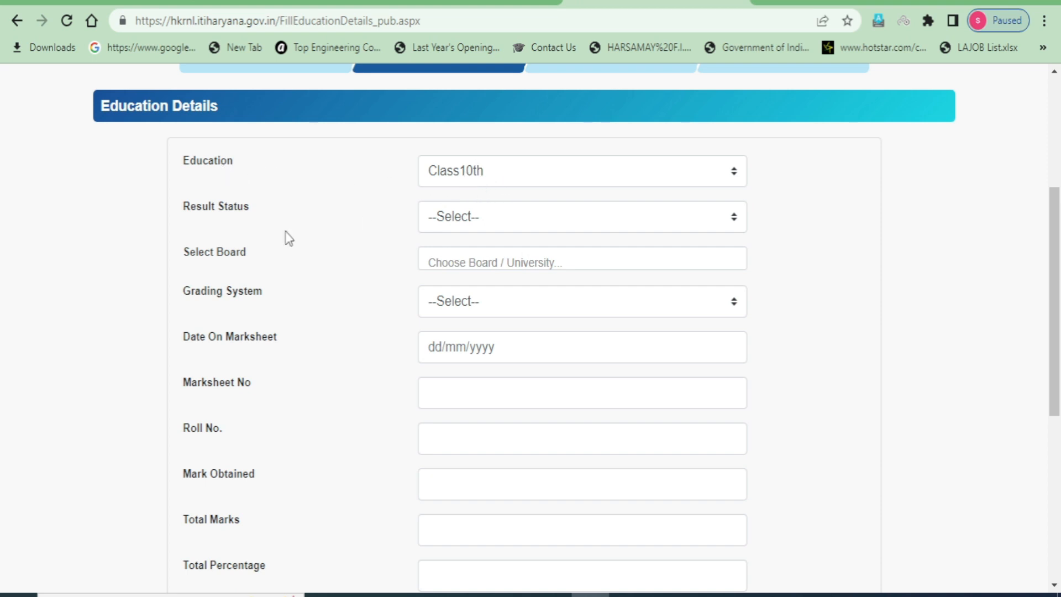
# Set Result Status Pass, board Haryana Board of School Education, and Non CGPA grading
pyautogui.click(495, 218)
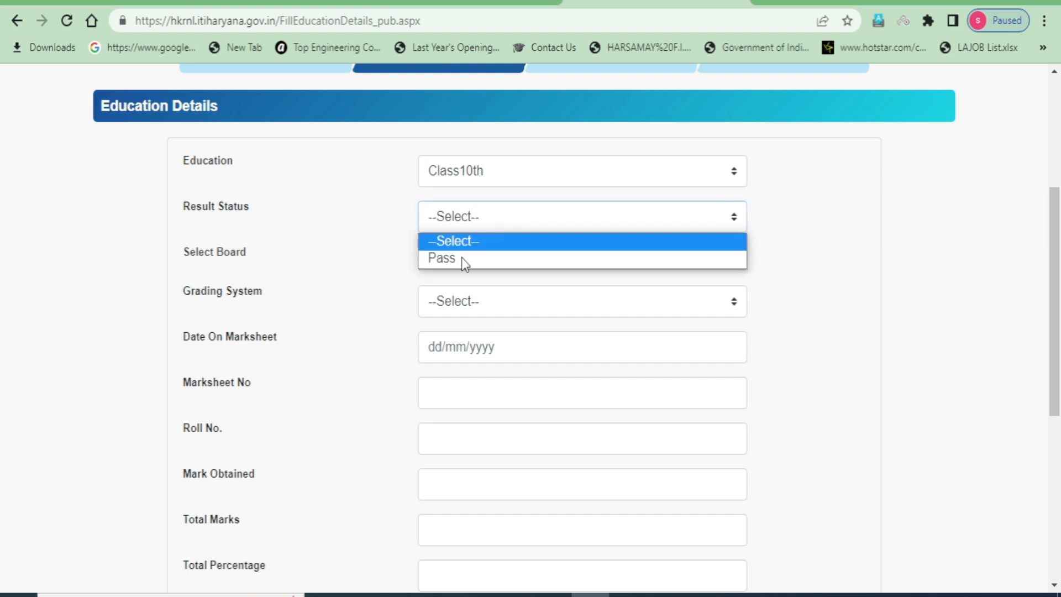
pyautogui.click(464, 259)
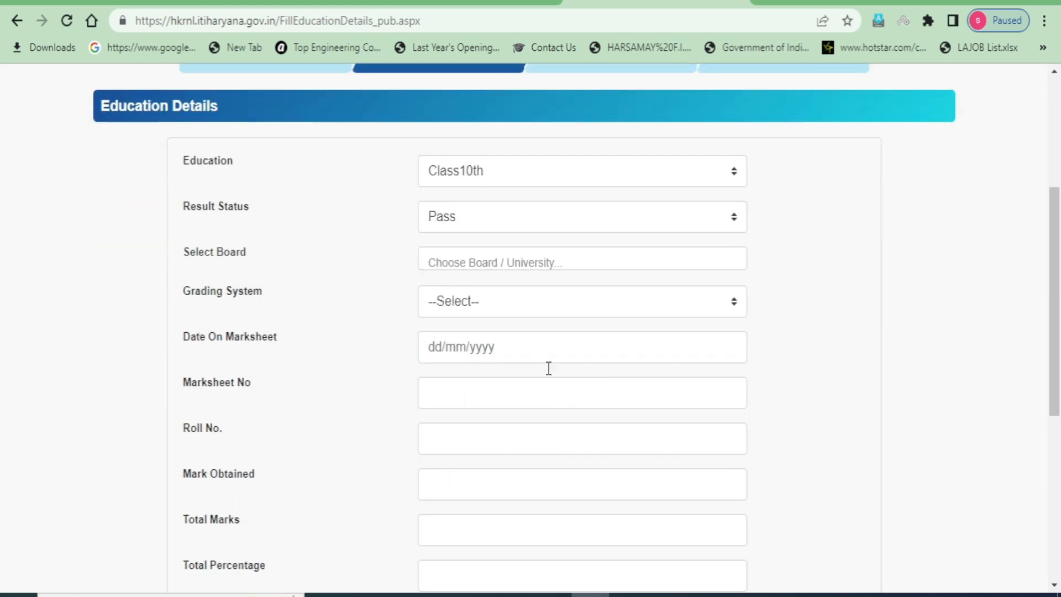
pyautogui.click(474, 266)
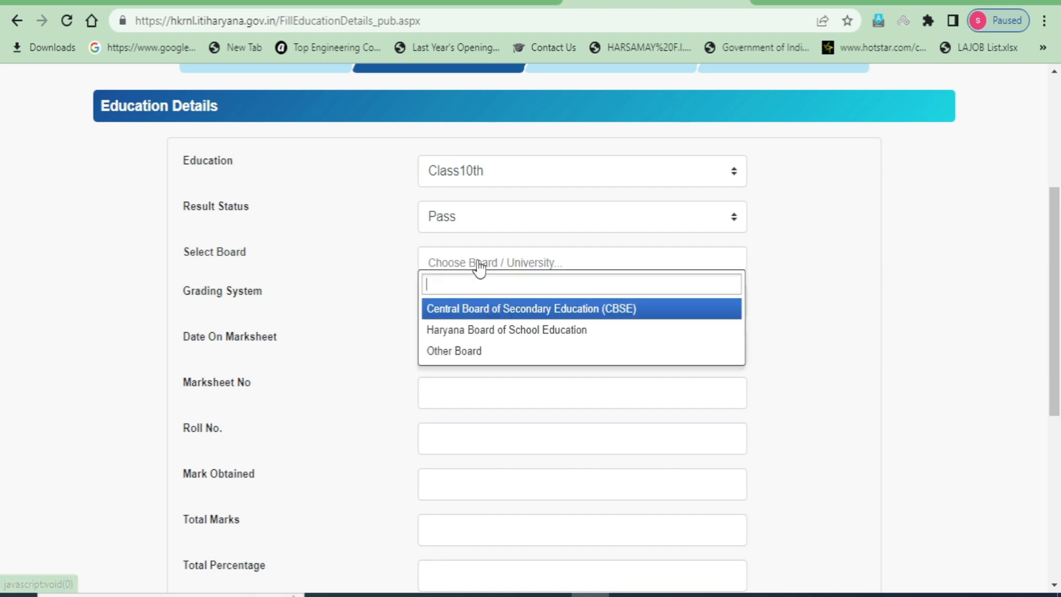
pyautogui.click(479, 329)
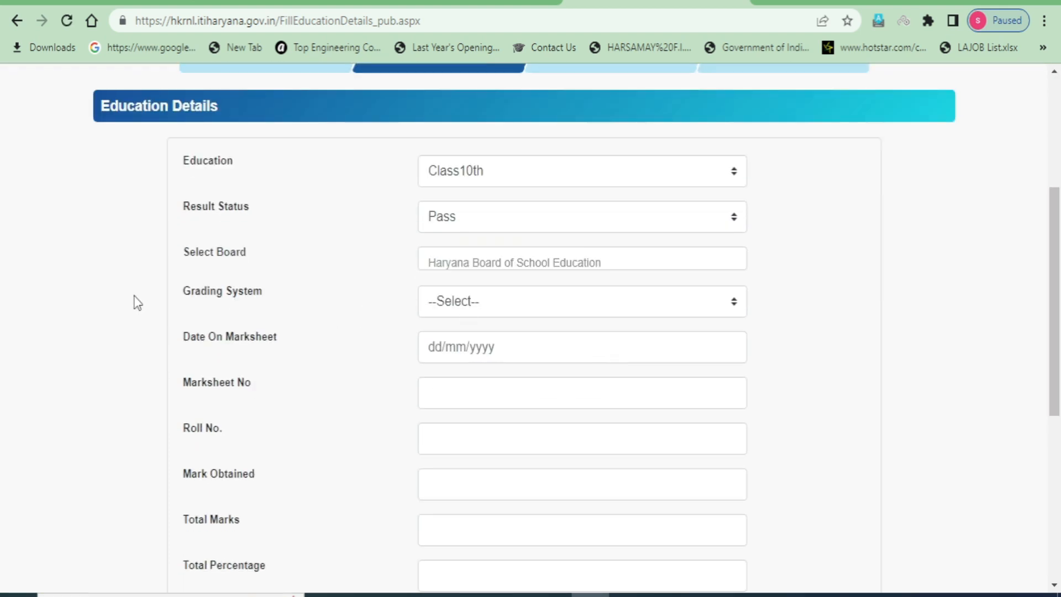
pyautogui.click(503, 302)
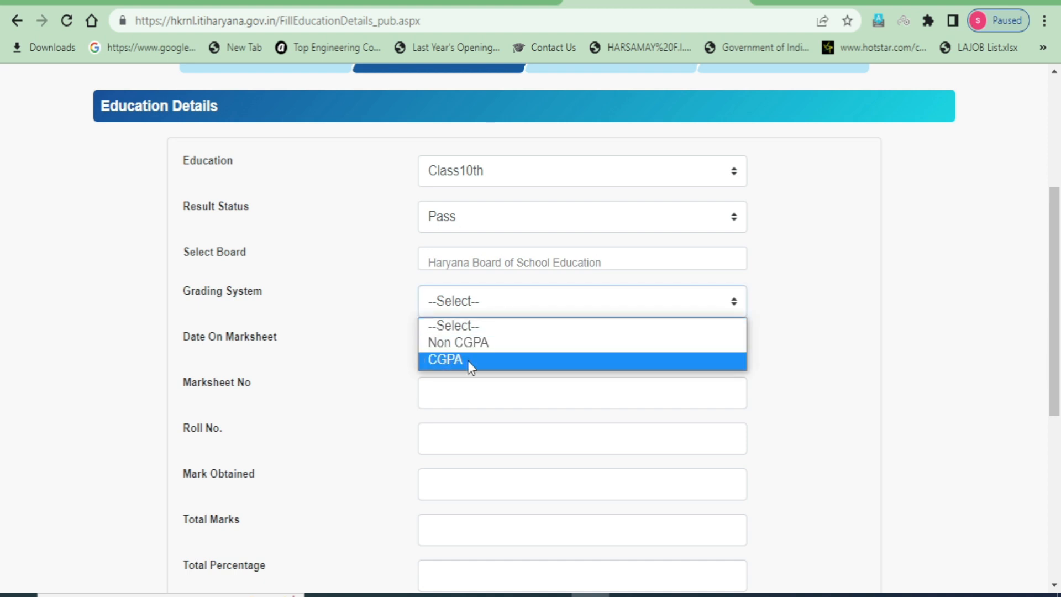
pyautogui.click(481, 346)
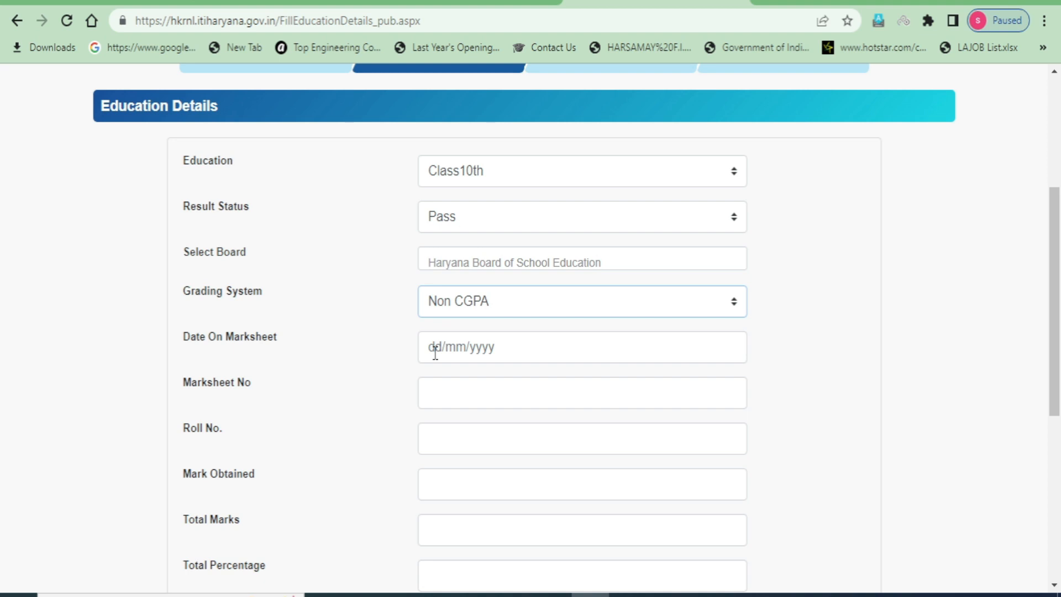
# Fill the marksheet date, marksheet no., roll no., and marks 300 out of 500
pyautogui.click(447, 347)
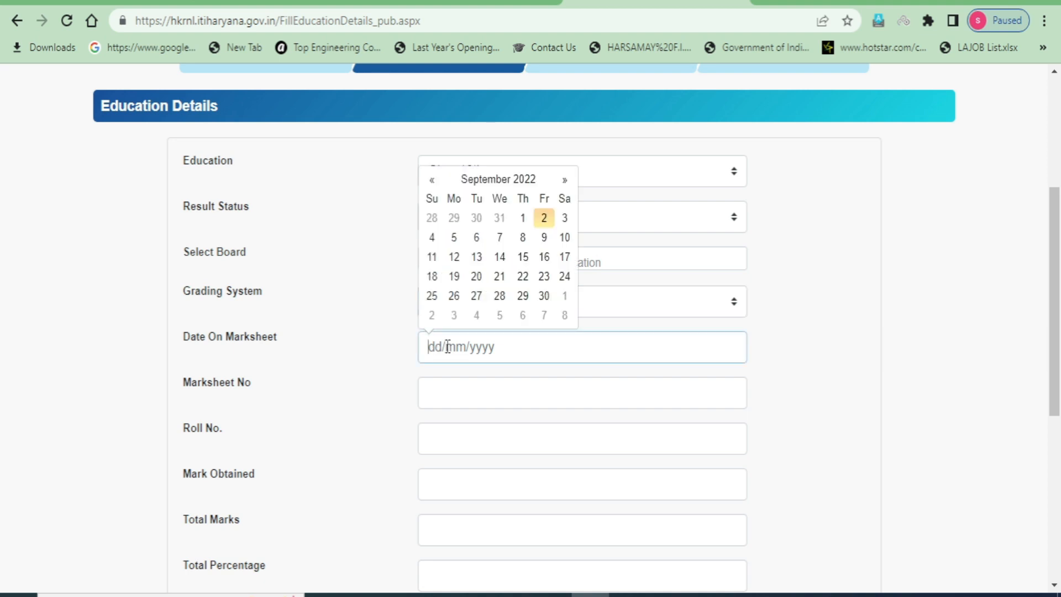
pyautogui.click(451, 393)
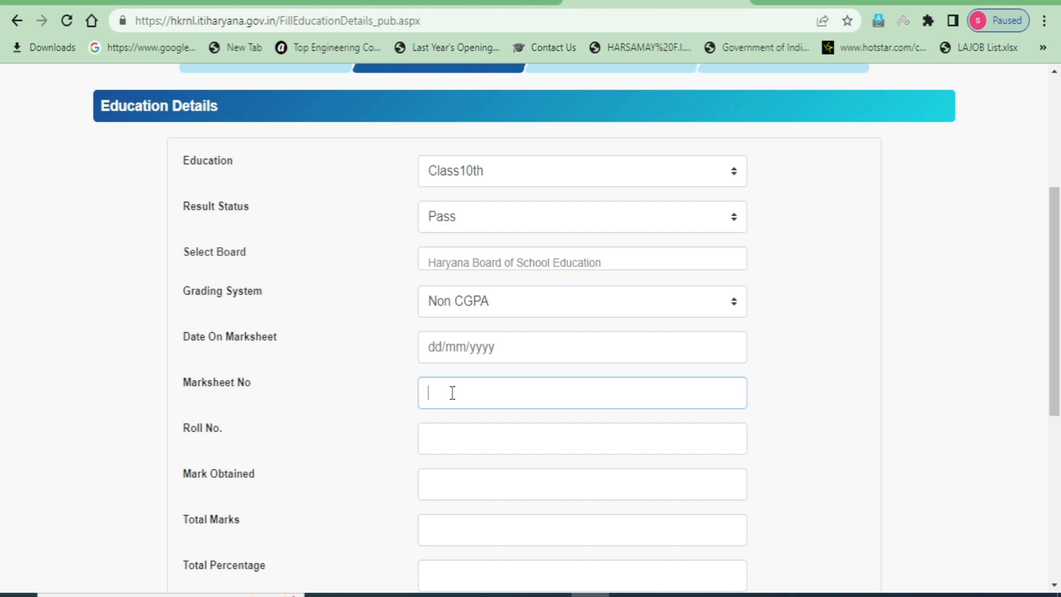
pyautogui.click(448, 438)
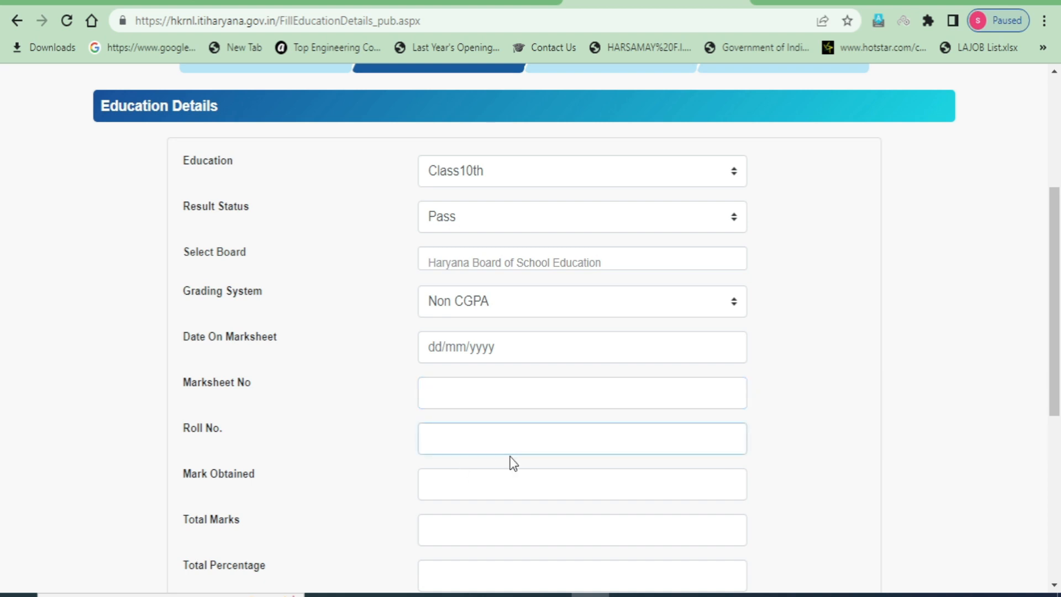
pyautogui.click(448, 485)
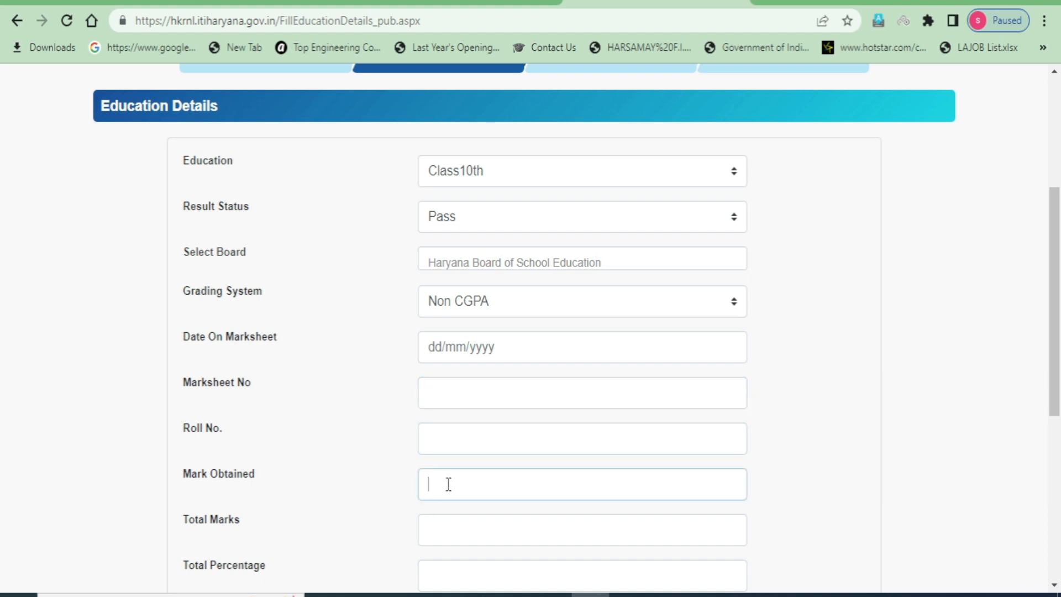
pyautogui.write('300')
pyautogui.scroll(-2, 562, 552)
pyautogui.scroll(-3, 464, 398)
pyautogui.click(447, 301)
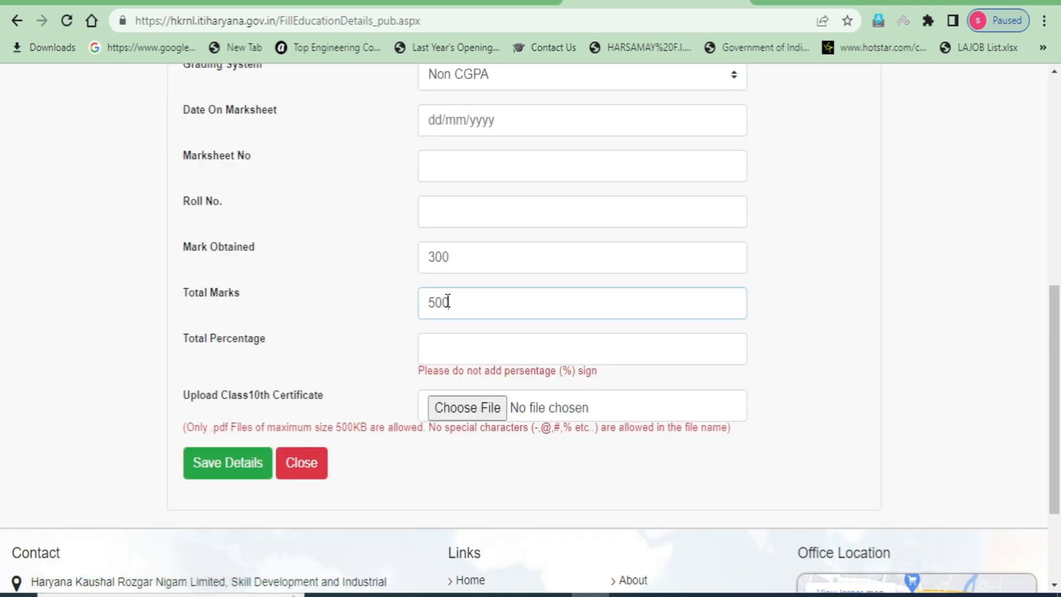
pyautogui.click(474, 344)
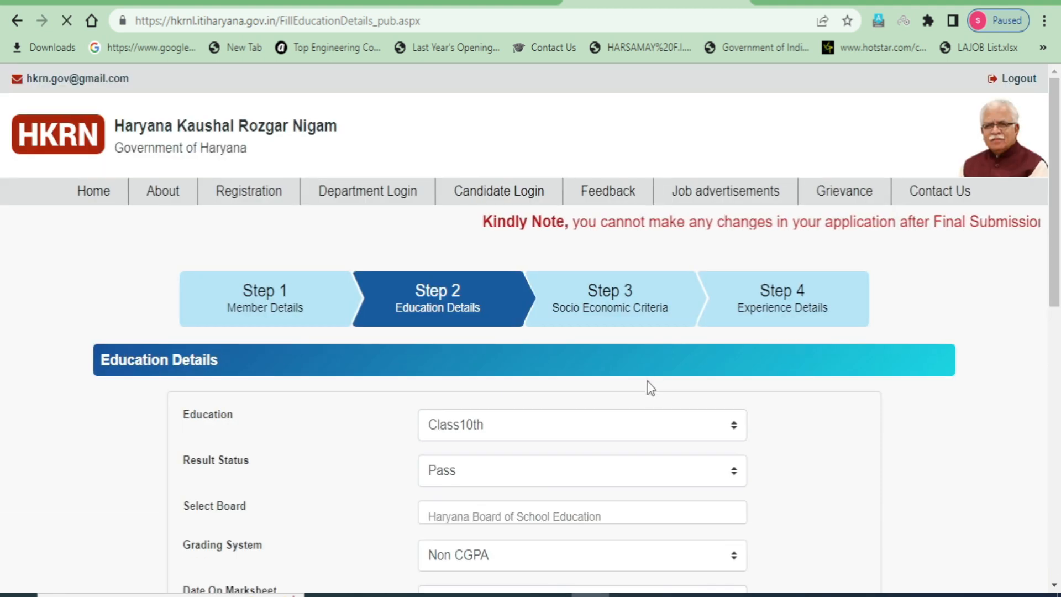
# Save the Class10th education details
pyautogui.scroll(-7, 642, 423)
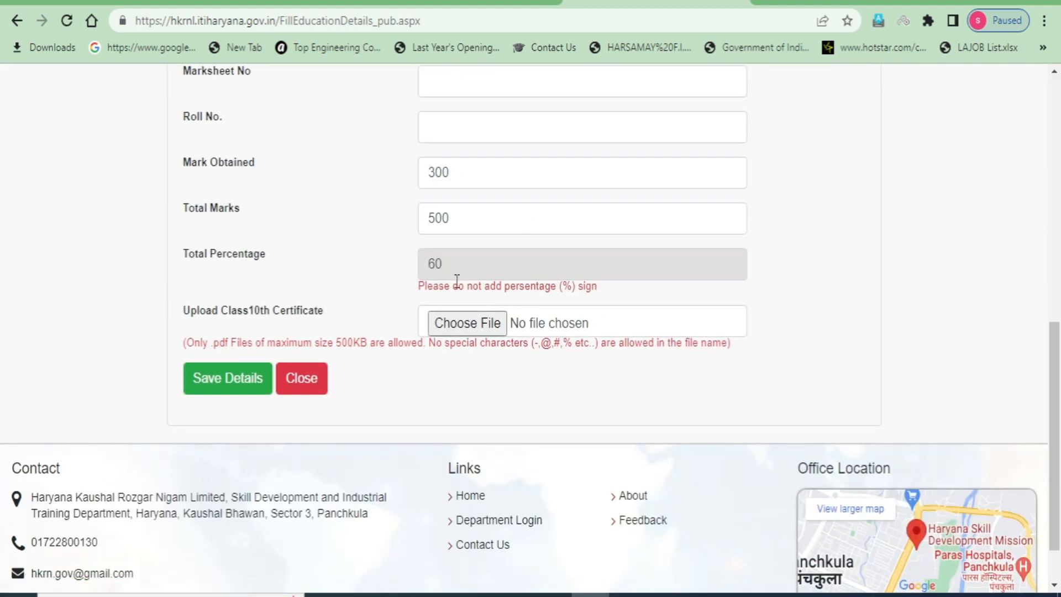
pyautogui.moveTo(184, 311); pyautogui.dragTo(310, 314)
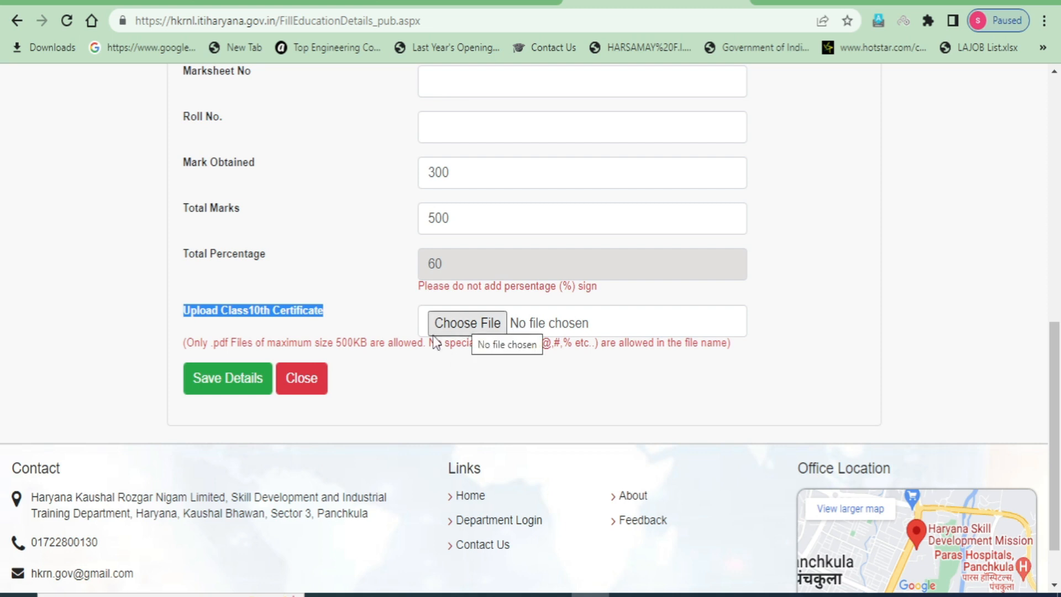
pyautogui.click(244, 387)
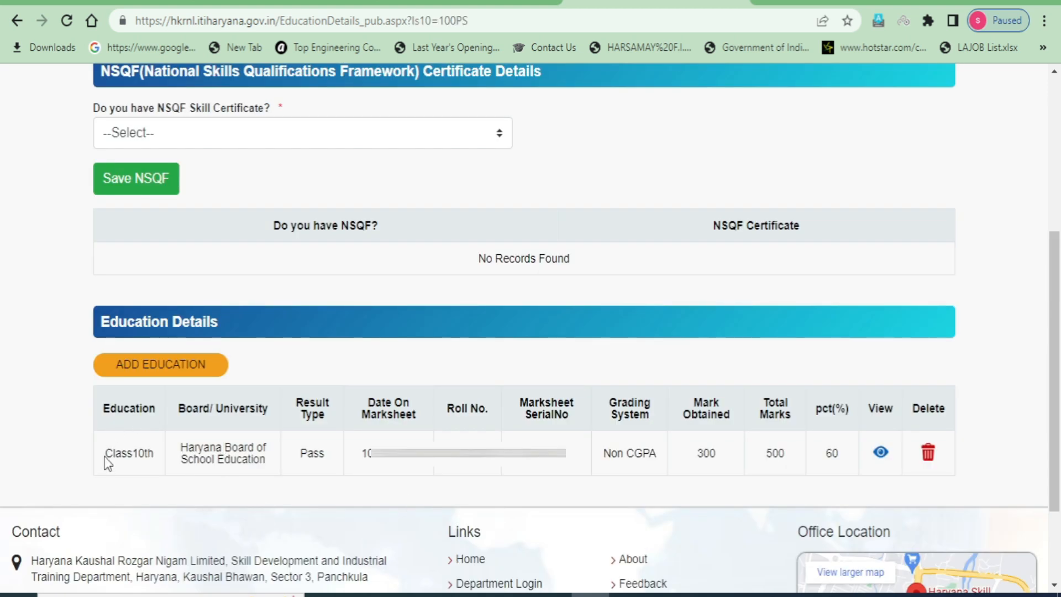
# Review the saved Class10th record, then move to Step 3 Socio Economic Criteria
pyautogui.moveTo(112, 454); pyautogui.dragTo(753, 455)
pyautogui.click(832, 501)
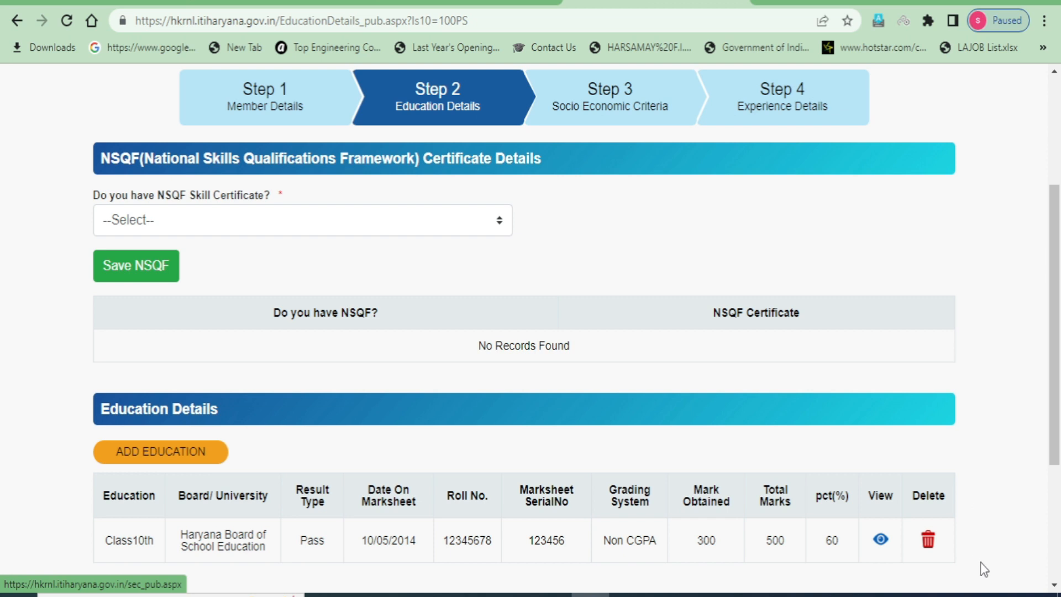
pyautogui.click(596, 119)
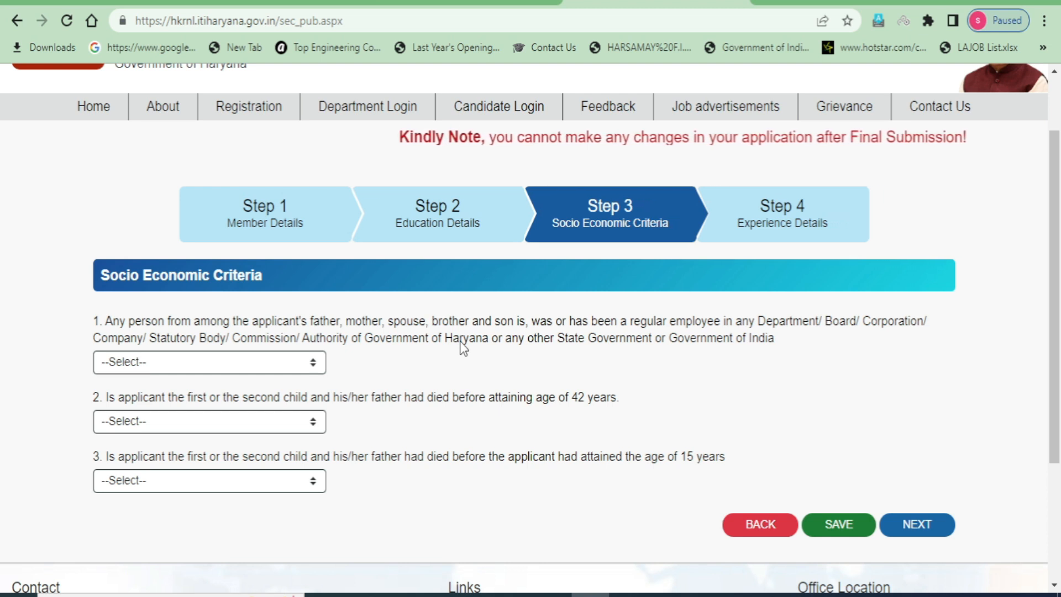
# Answer No to the government-employment question and Yes to the father's-death question
pyautogui.click(266, 367)
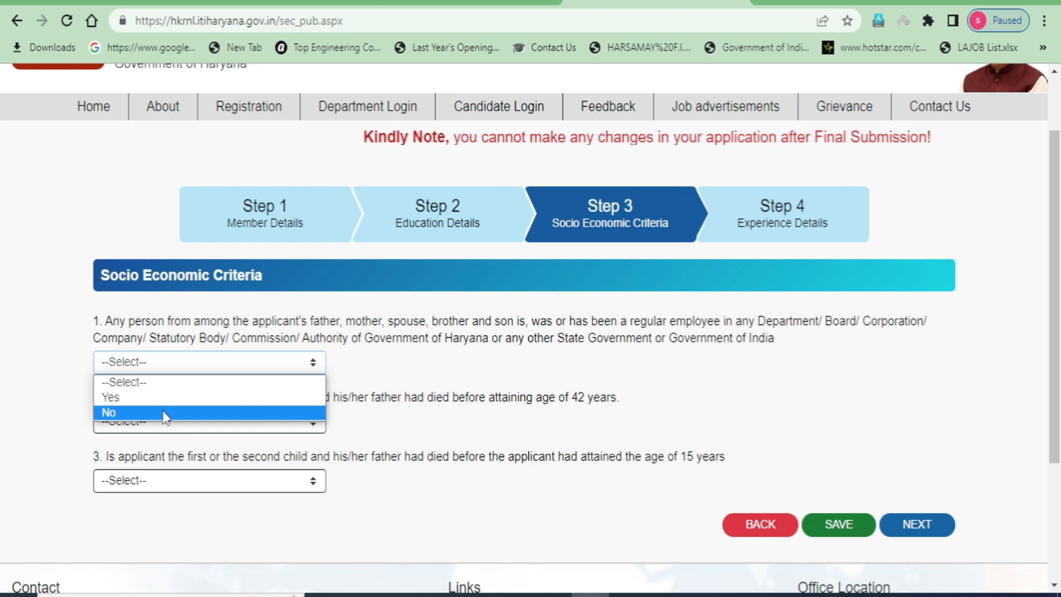
pyautogui.click(142, 397)
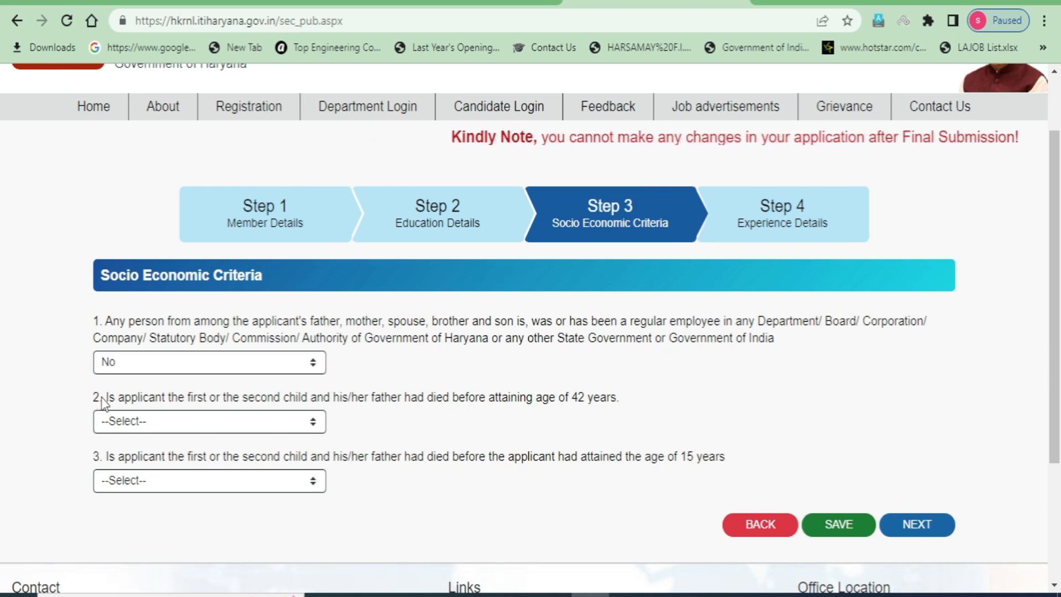
pyautogui.moveTo(102, 397); pyautogui.dragTo(602, 405)
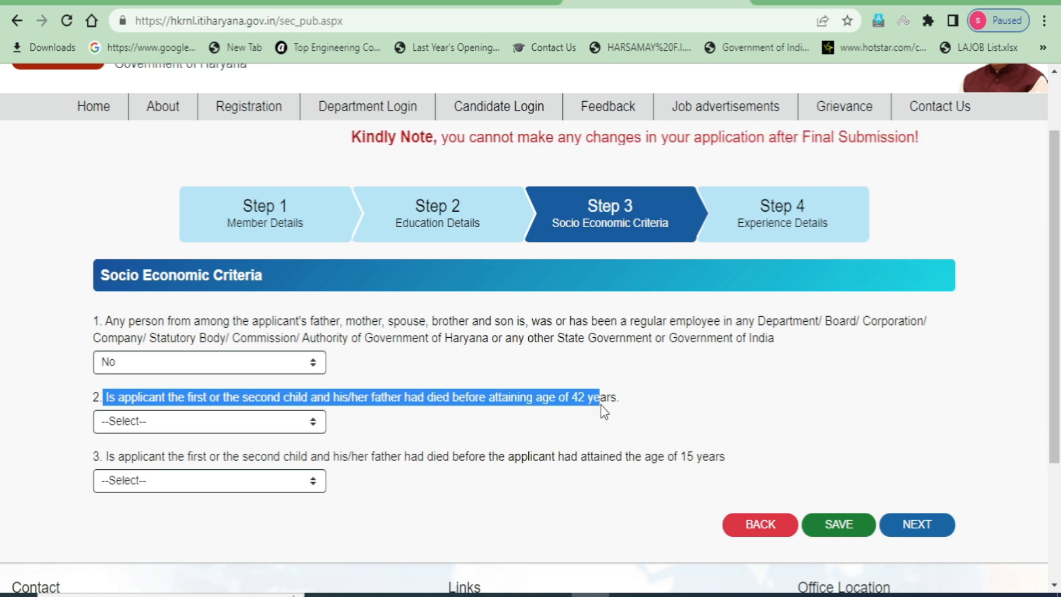
pyautogui.click(662, 404)
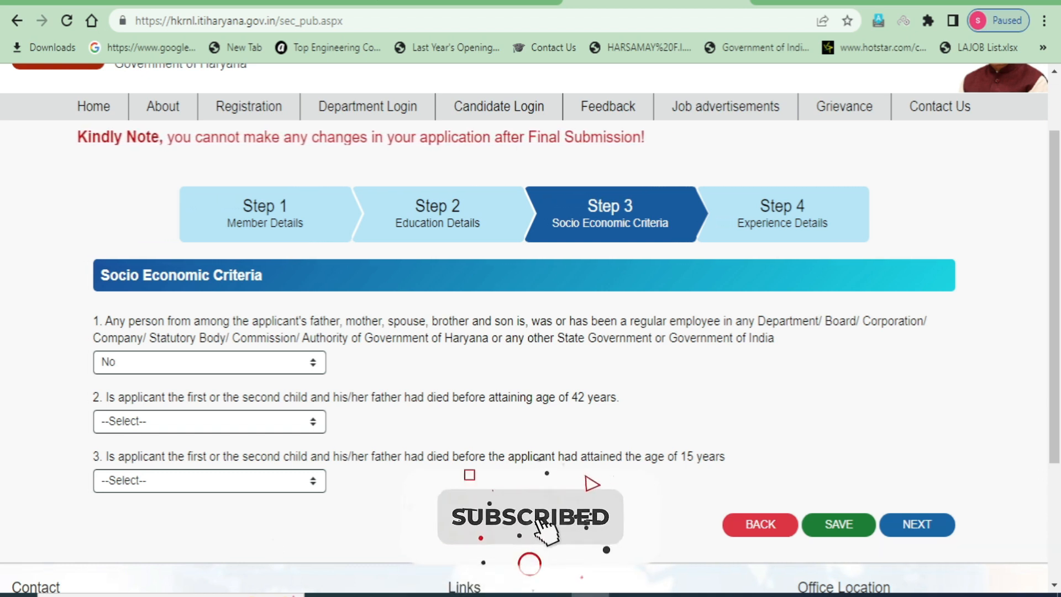
pyautogui.click(217, 424)
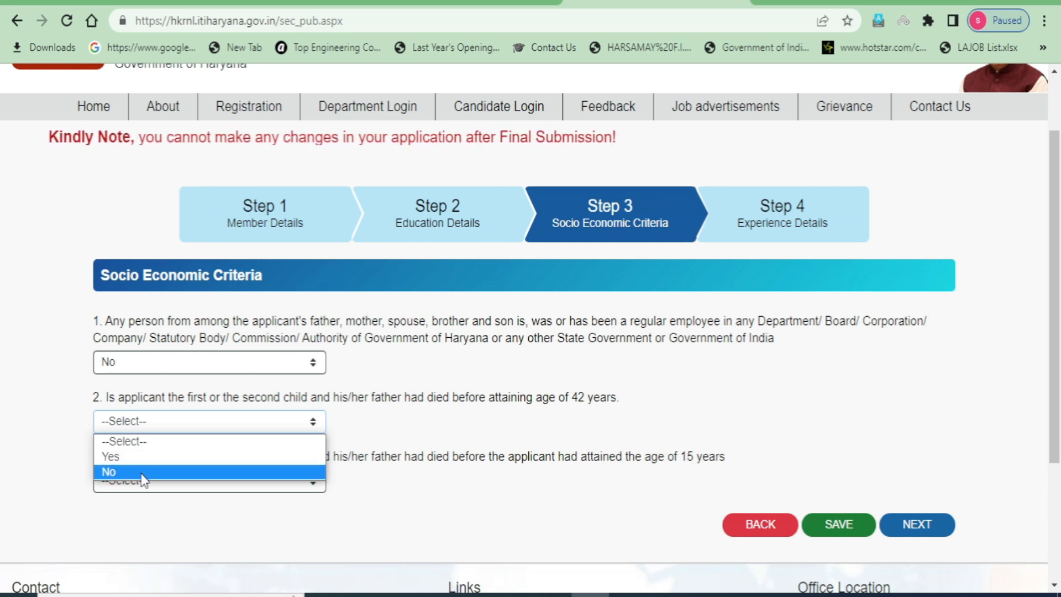
pyautogui.click(135, 460)
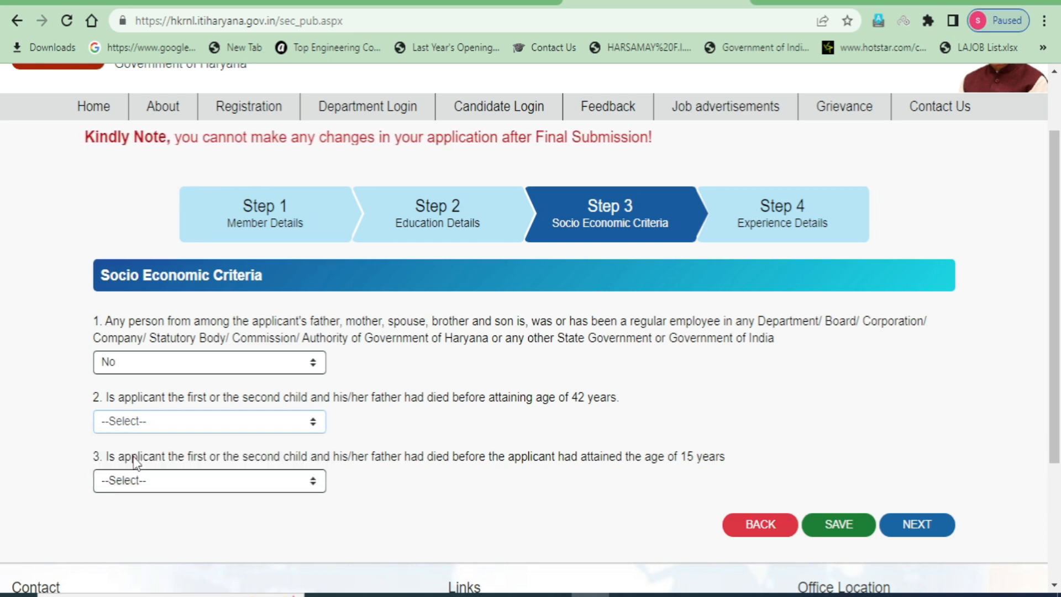
# Review the Death Date and 300 KB upload limit, then change question 2 to No
pyautogui.scroll(-5, 503, 478)
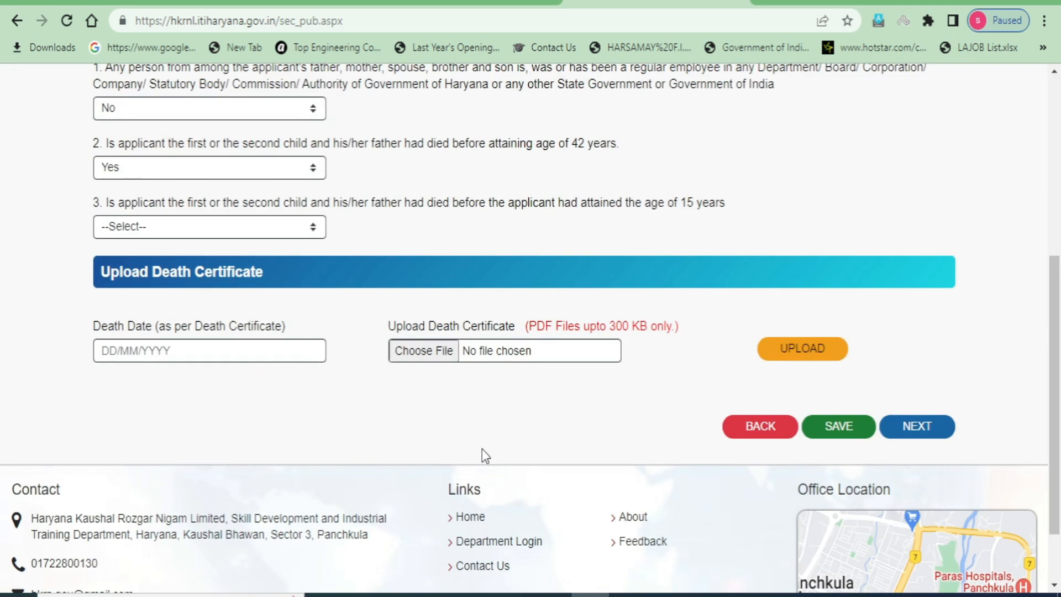
pyautogui.moveTo(94, 330); pyautogui.dragTo(164, 333)
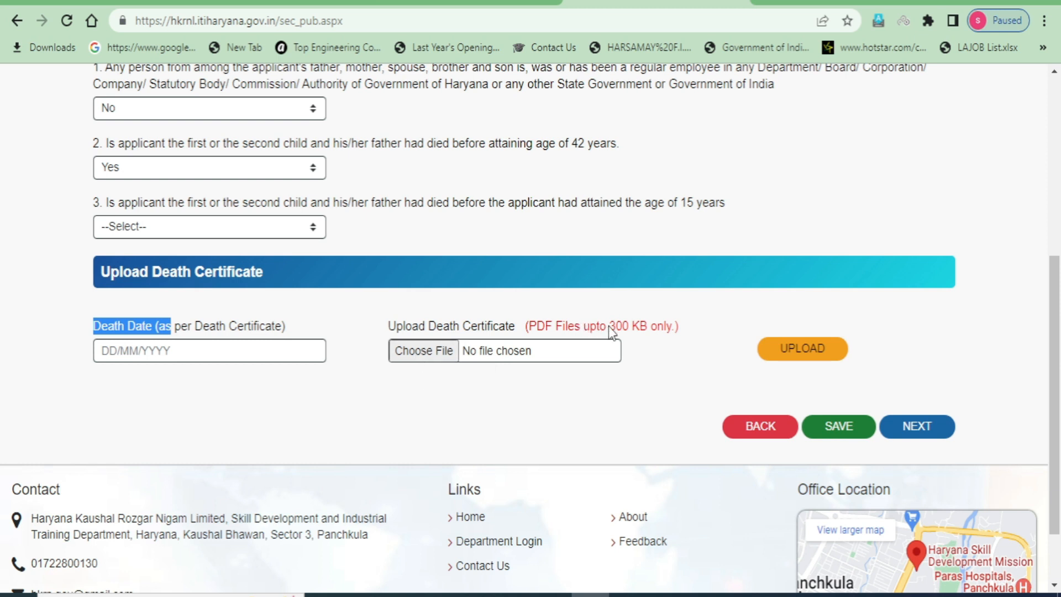
pyautogui.moveTo(610, 327); pyautogui.dragTo(625, 331)
pyautogui.scroll(2, 541, 415)
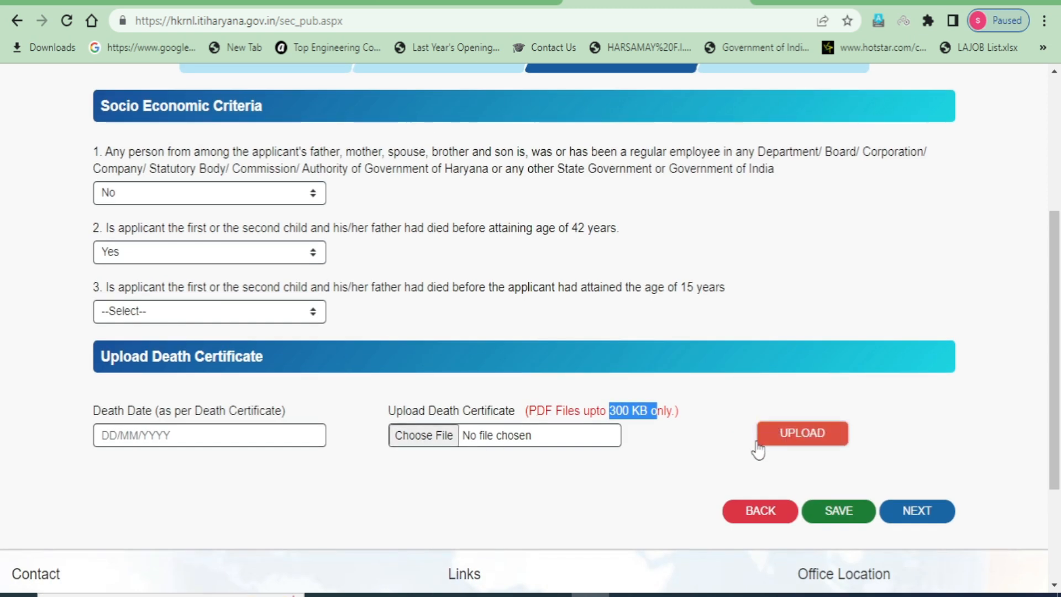
pyautogui.click(222, 264)
pyautogui.click(147, 302)
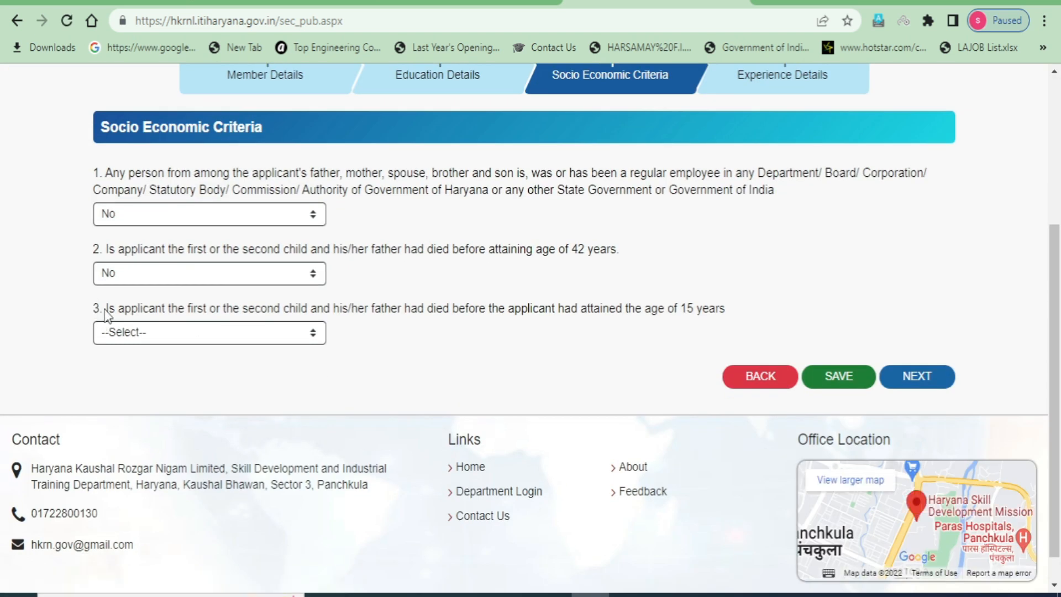
# Read through question 3's wording, including the age of 15 years condition
pyautogui.moveTo(106, 314); pyautogui.dragTo(462, 318)
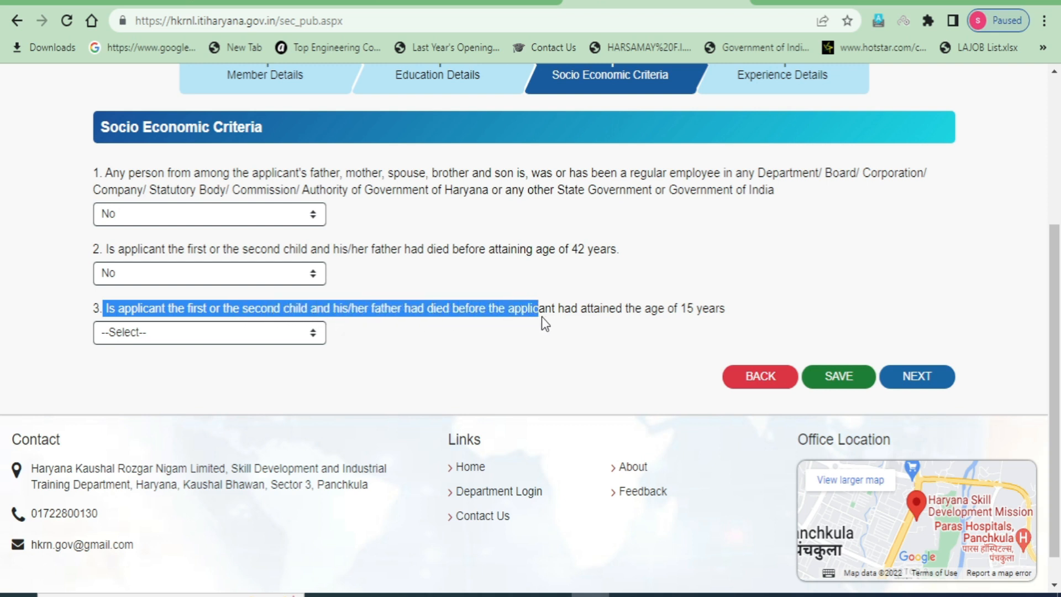
pyautogui.moveTo(595, 319); pyautogui.dragTo(722, 314)
pyautogui.click(657, 349)
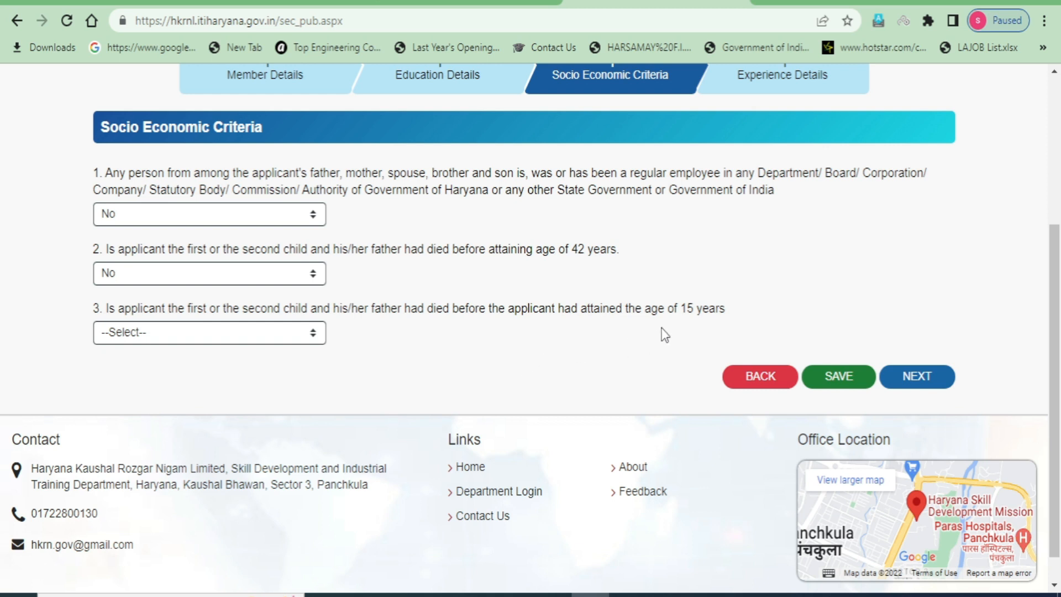
pyautogui.moveTo(663, 312); pyautogui.dragTo(729, 308)
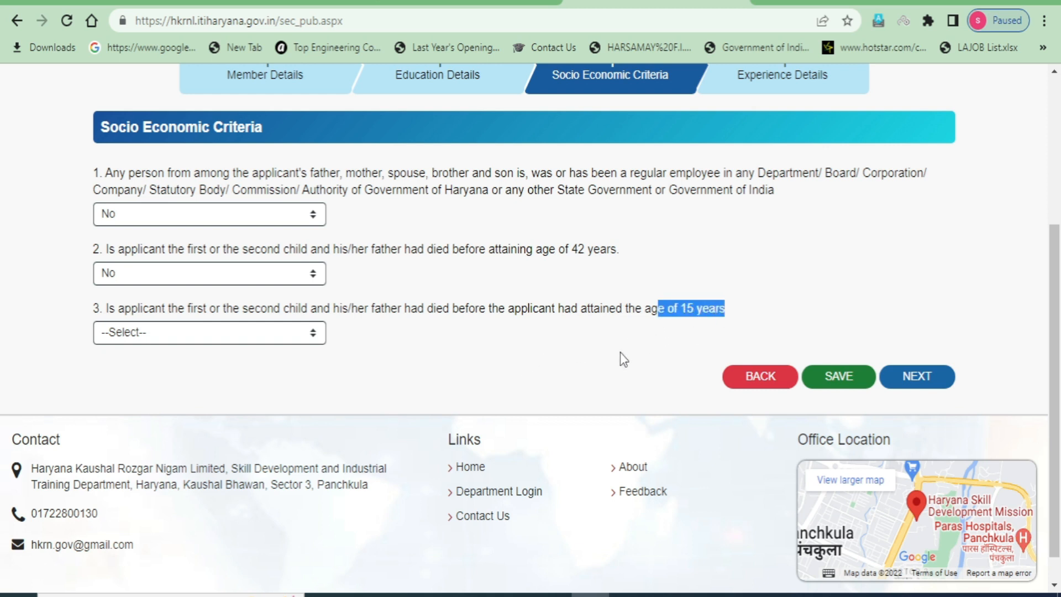
pyautogui.click(599, 357)
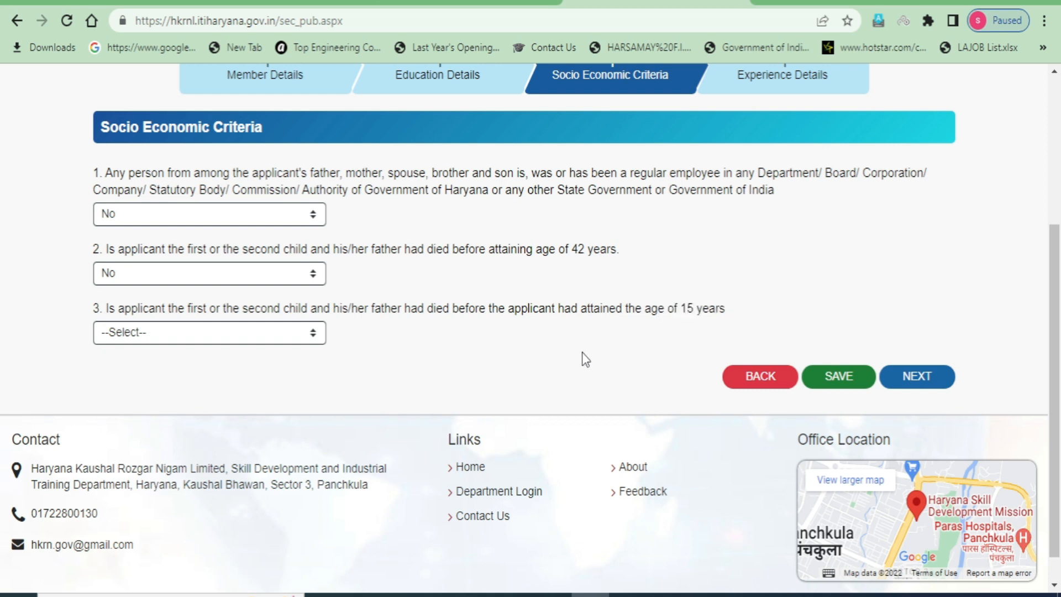
# Set question 3 to Yes, switch it back to No, and save the socio-economic answers
pyautogui.click(188, 334)
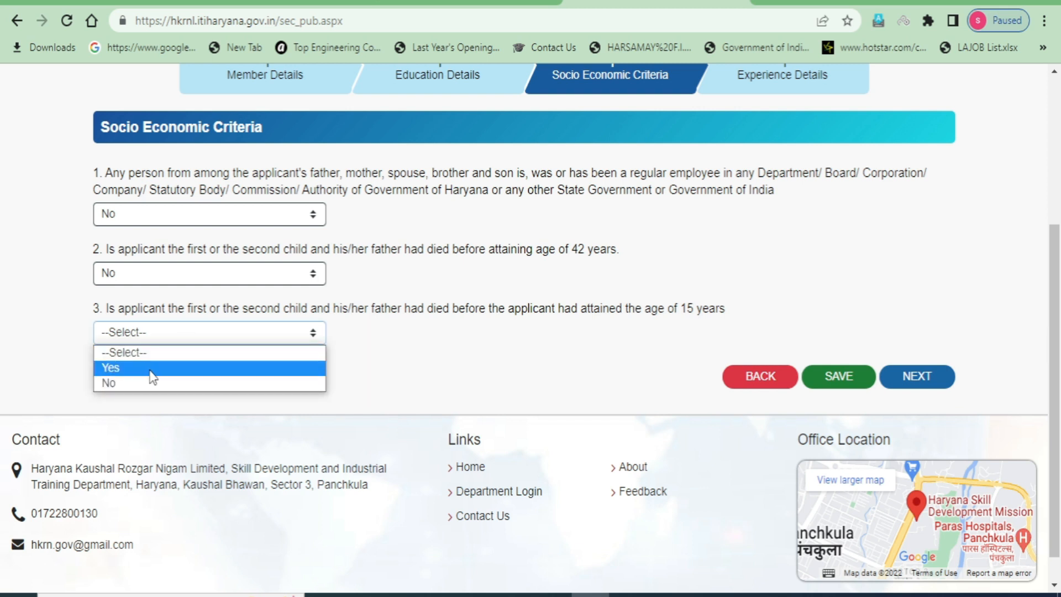
pyautogui.click(143, 369)
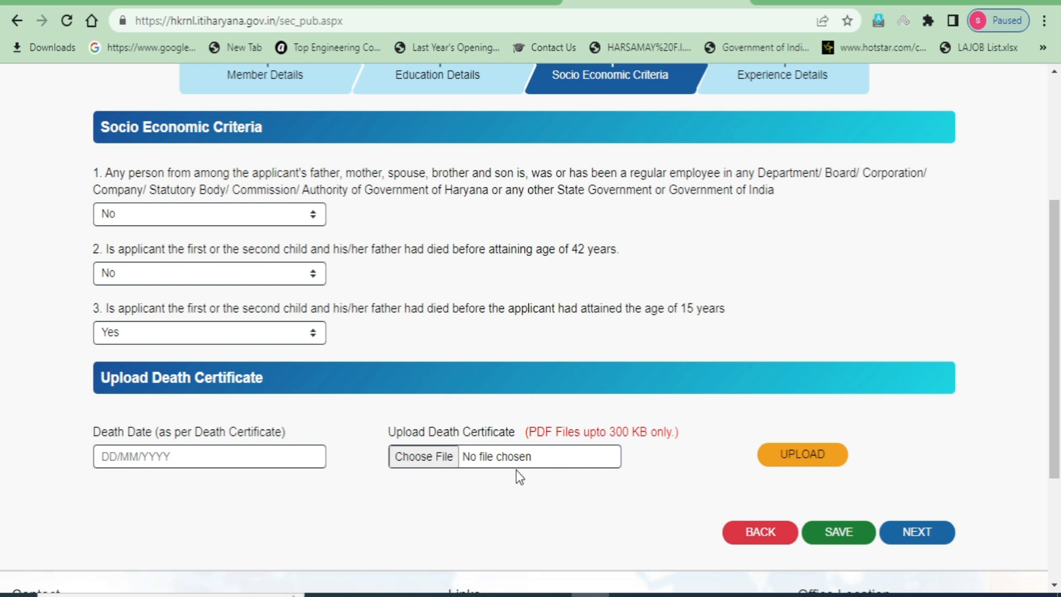
pyautogui.click(192, 343)
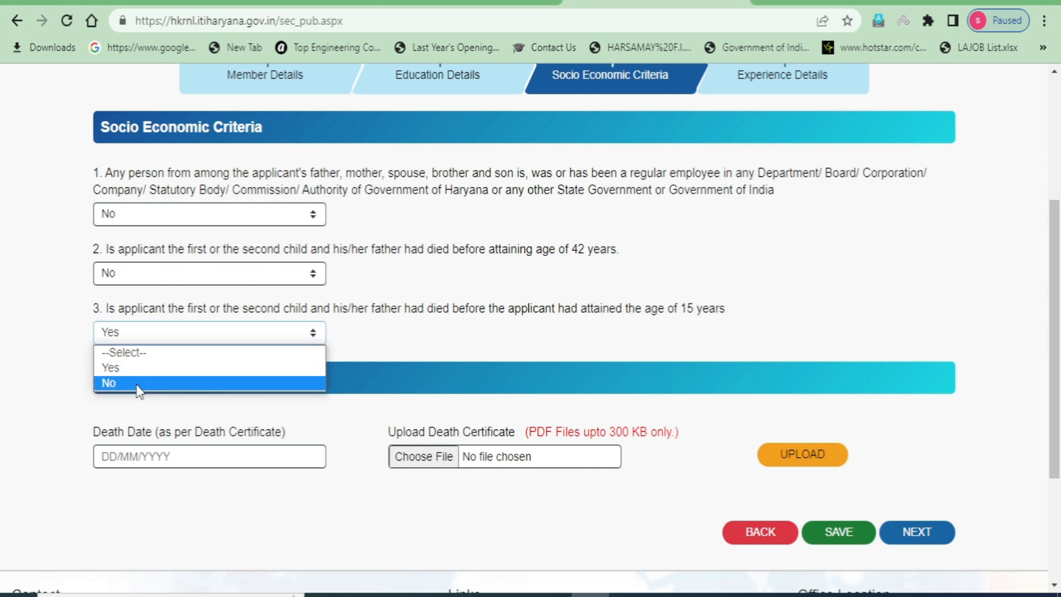
pyautogui.click(152, 381)
pyautogui.scroll(-3, 326, 409)
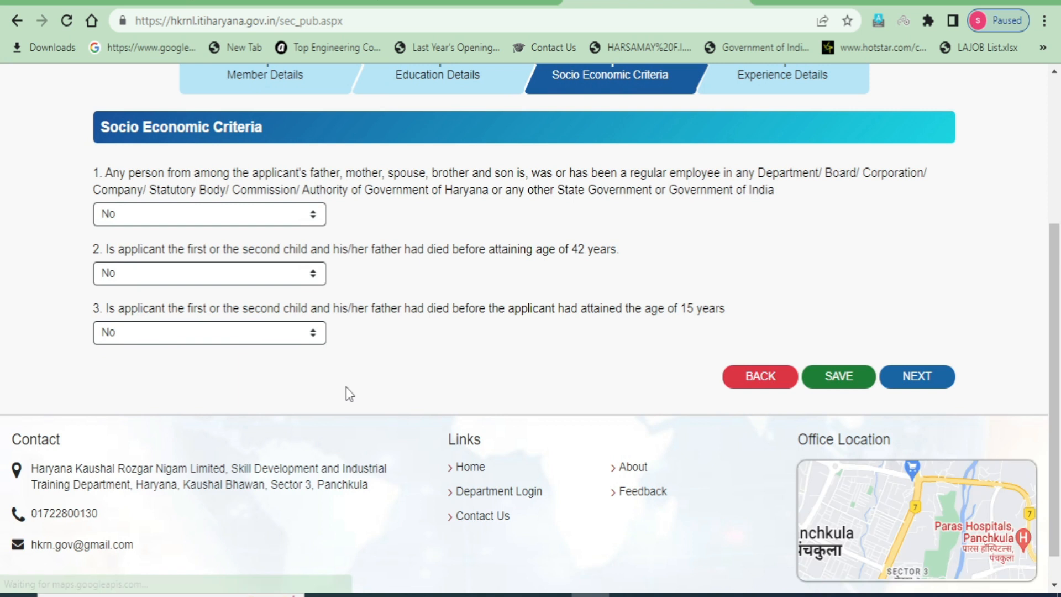
pyautogui.scroll(1, 326, 343)
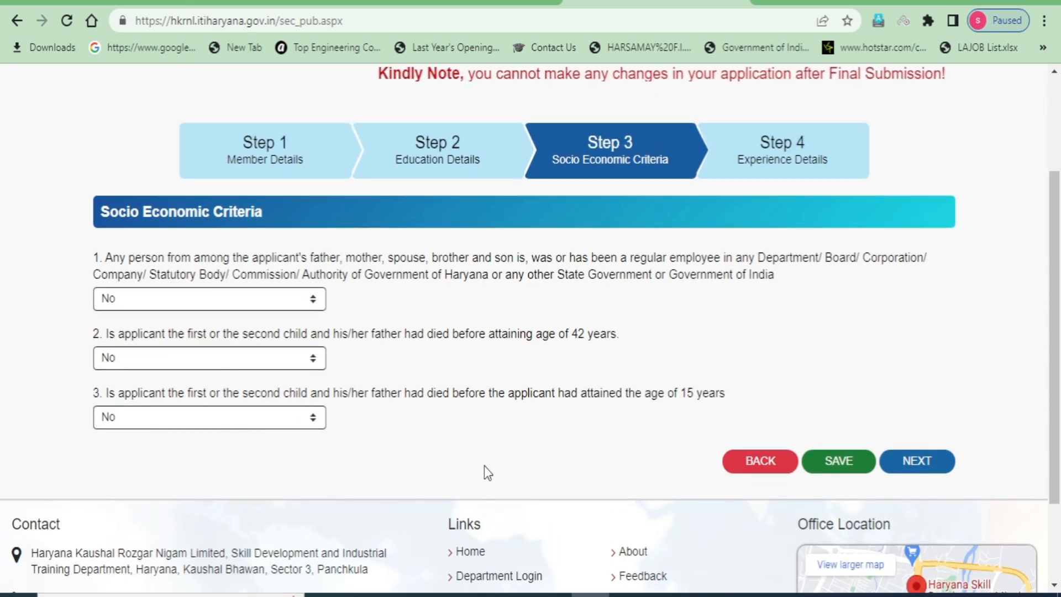
pyautogui.click(846, 467)
# Continue to Step 4 Experience Details and answer Yes to having relevant experience
pyautogui.click(923, 362)
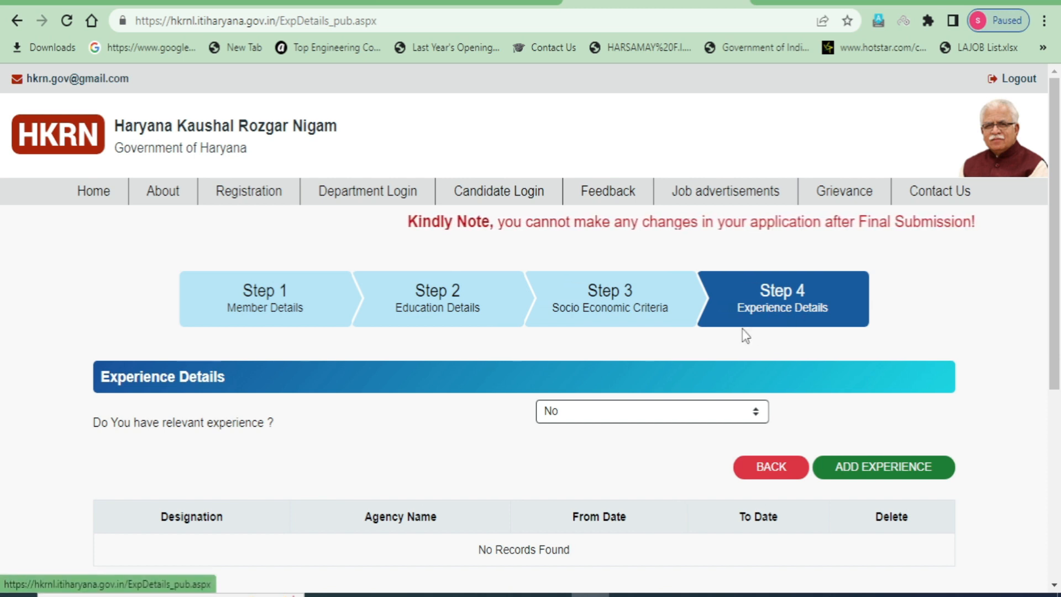
pyautogui.scroll(-1, 810, 324)
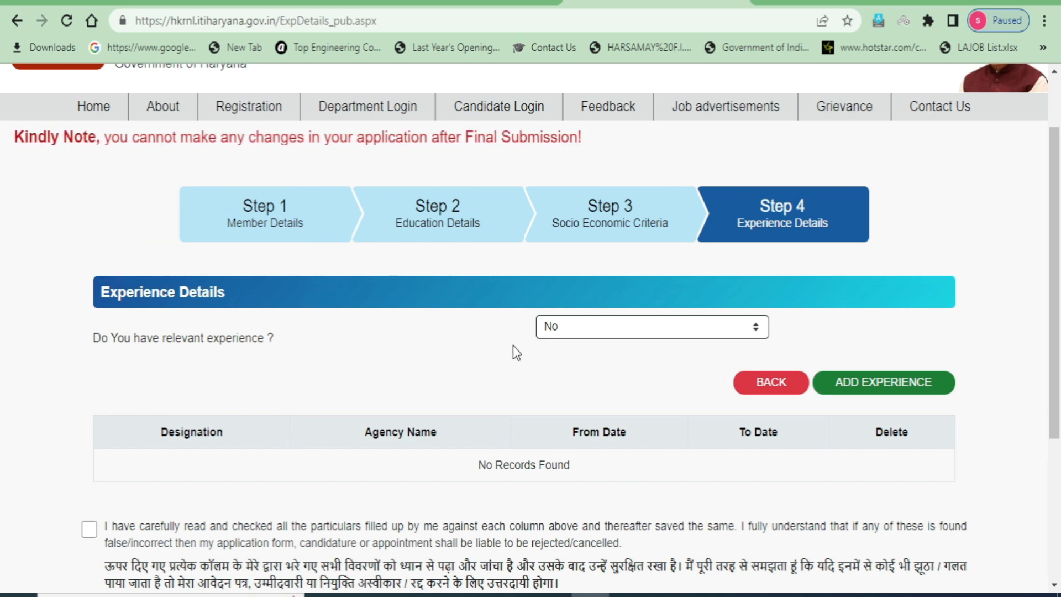
pyautogui.click(631, 327)
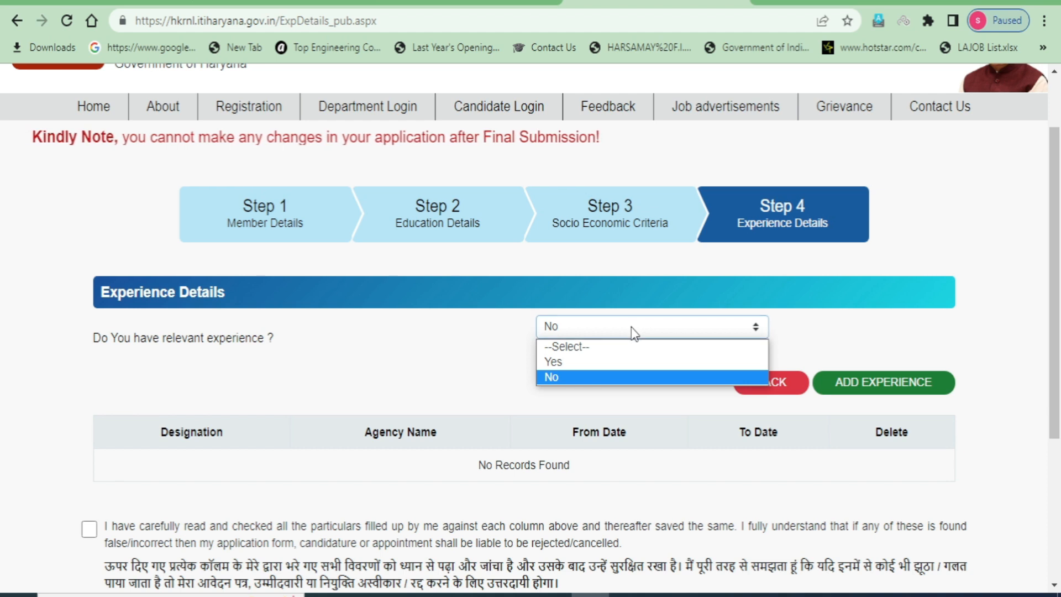
pyautogui.click(592, 362)
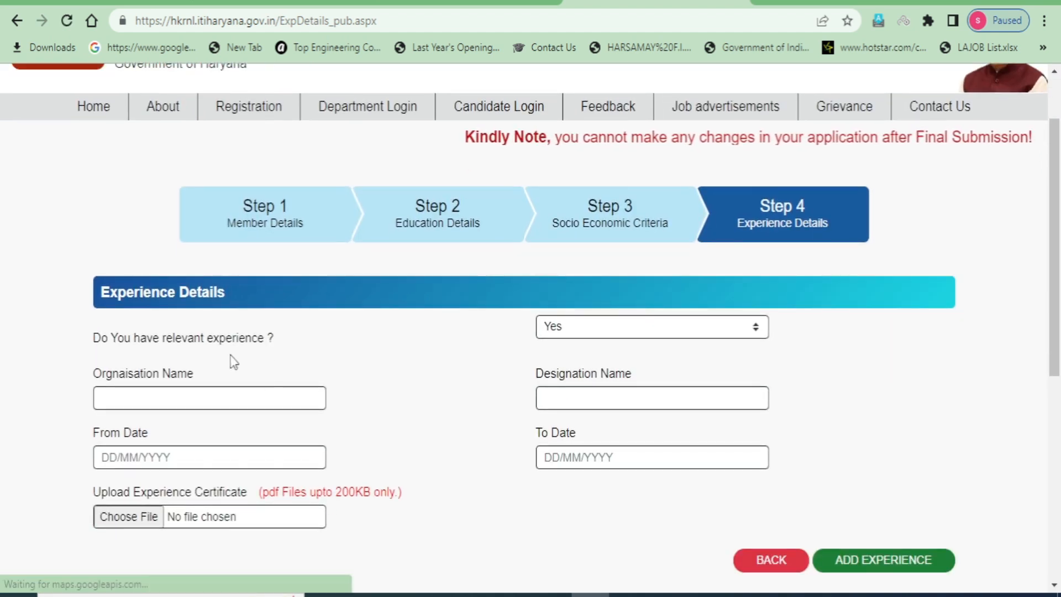
# Preview the organisation, designation, from date and 200KB fields, then set relevant experience back to No
pyautogui.moveTo(94, 374)
pyautogui.mouseDown()
pyautogui.moveTo(92, 391)
pyautogui.moveTo(101, 382)
pyautogui.mouseUp()
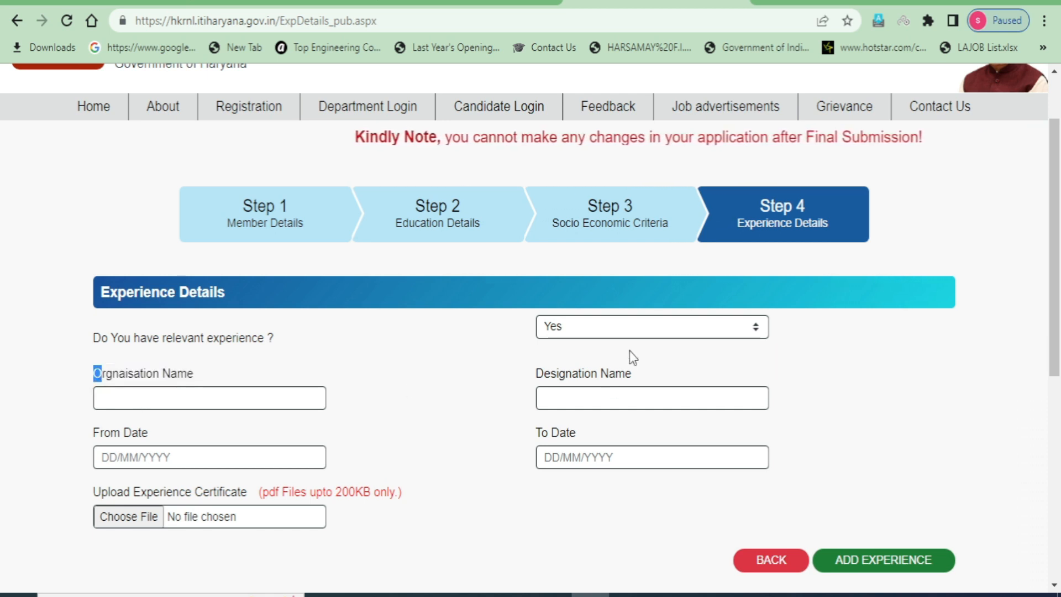
pyautogui.moveTo(549, 374); pyautogui.dragTo(628, 369)
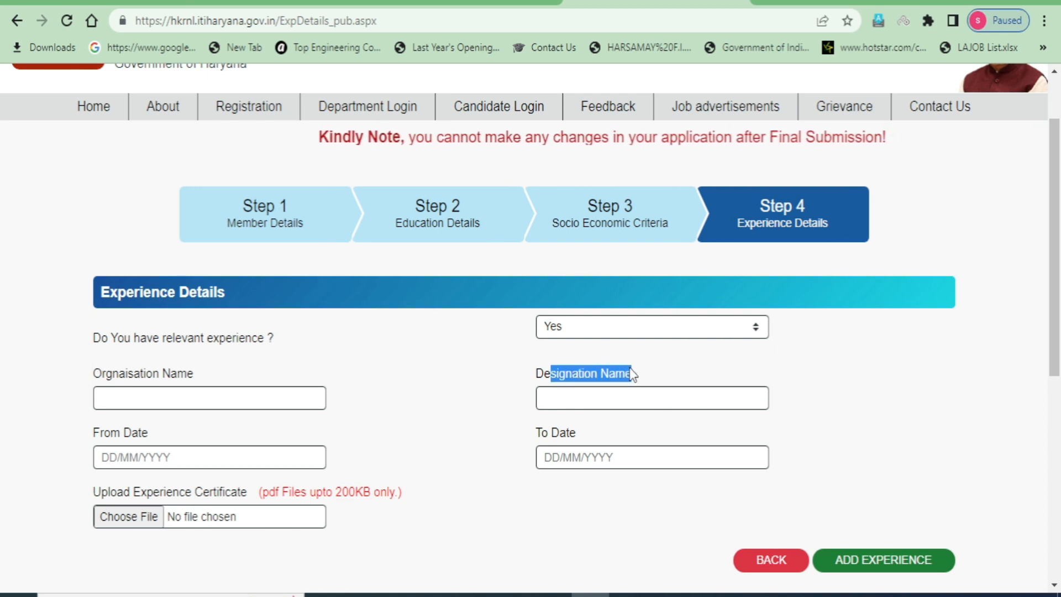
pyautogui.click(597, 399)
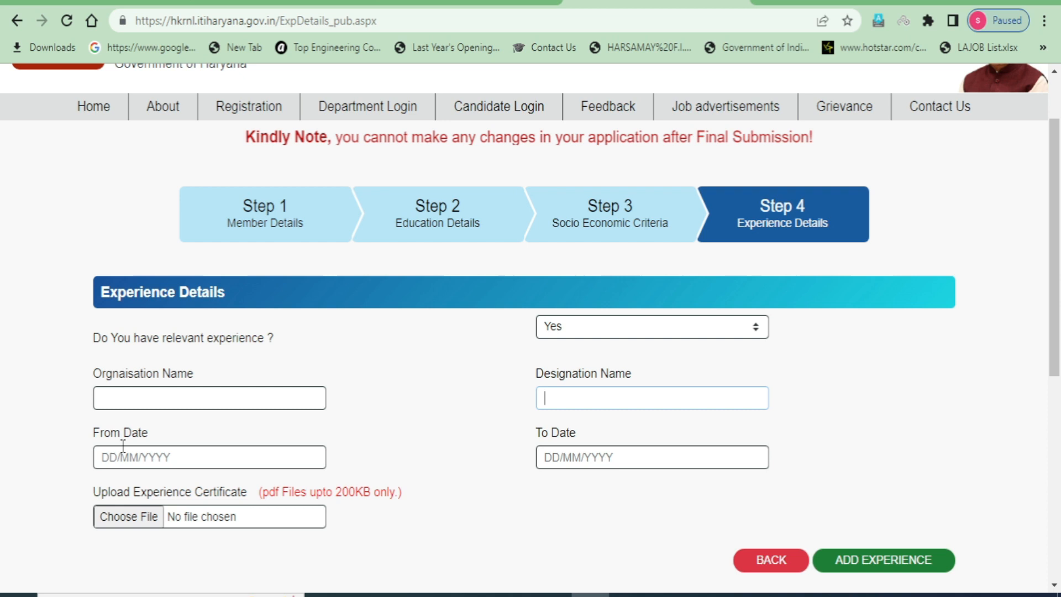
pyautogui.moveTo(119, 434); pyautogui.dragTo(154, 438)
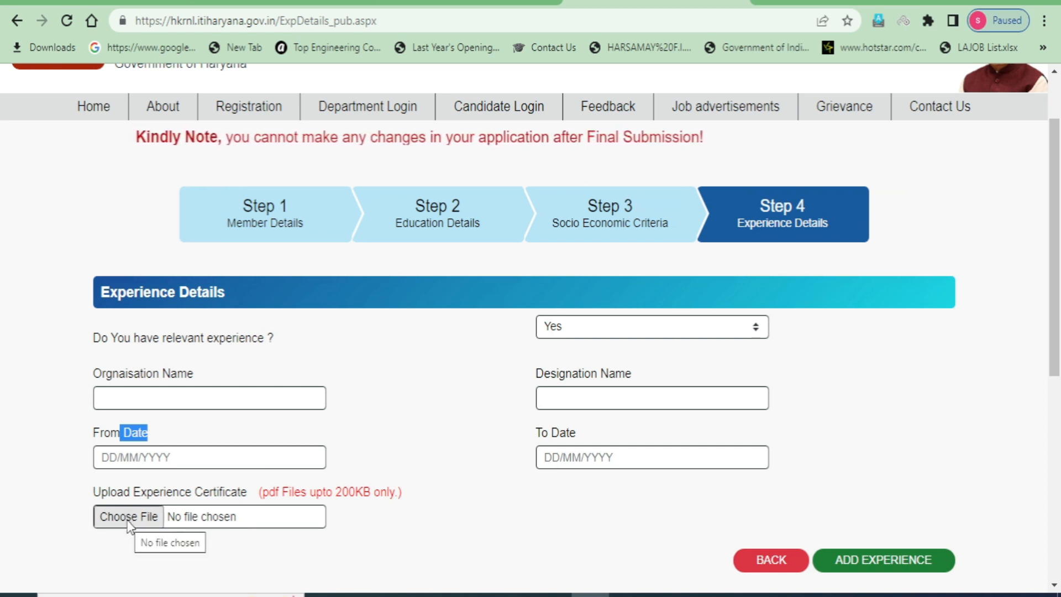
pyautogui.click(335, 496)
pyautogui.moveTo(335, 496); pyautogui.dragTo(403, 500)
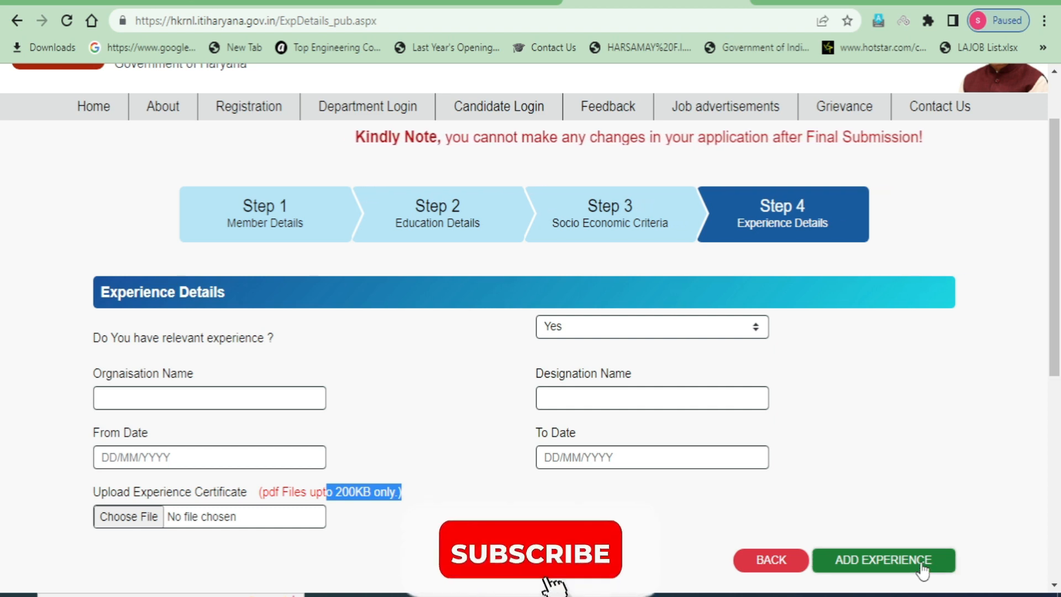
pyautogui.click(930, 506)
pyautogui.click(580, 326)
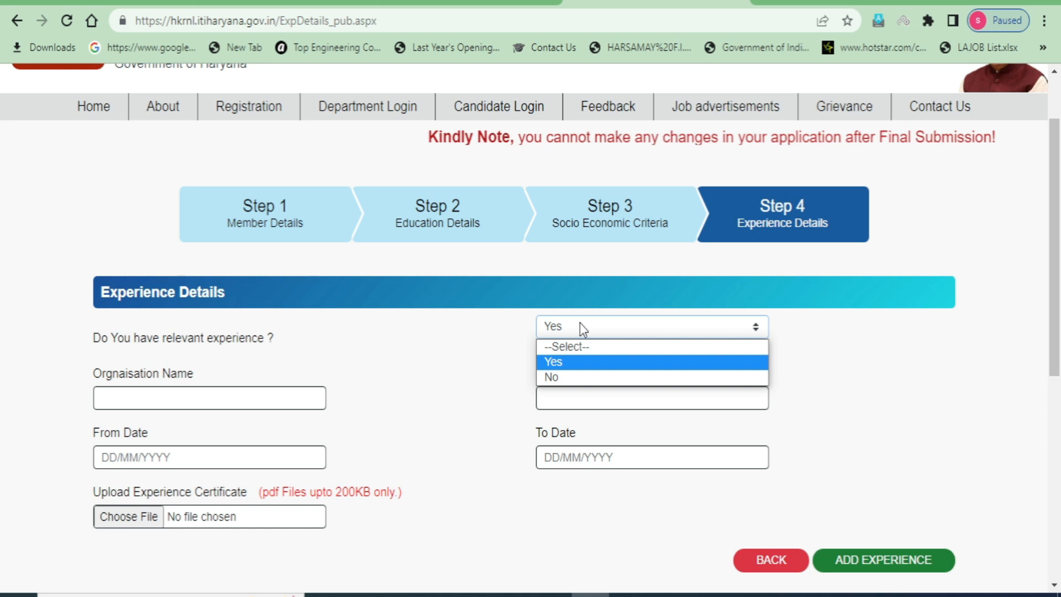
pyautogui.click(563, 379)
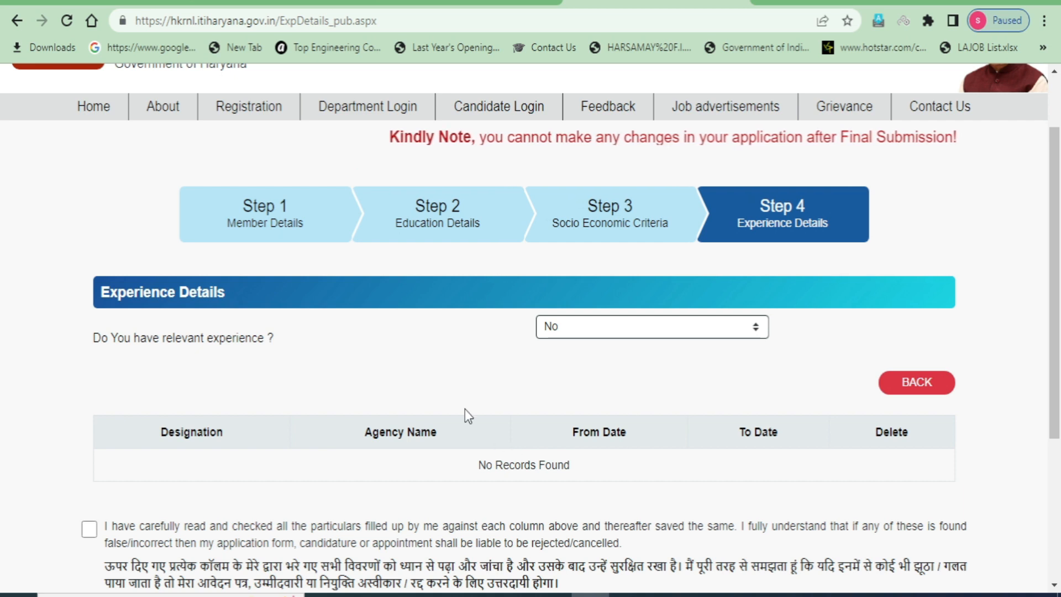
# Tick the Hindi declaration confirming all entered particulars are correct
pyautogui.scroll(-1, 466, 409)
pyautogui.scroll(-1, 475, 396)
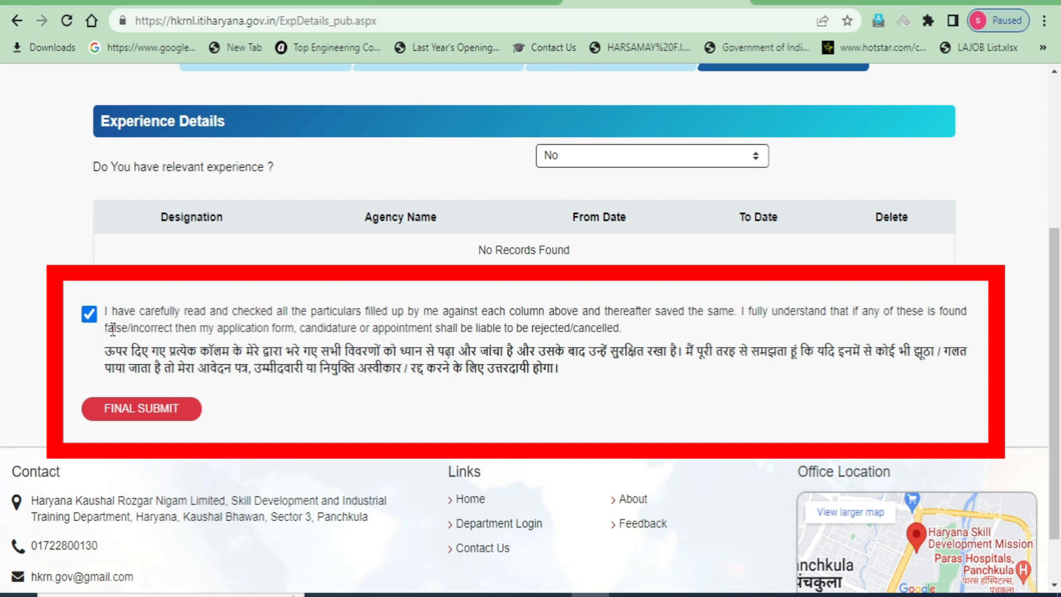
pyautogui.moveTo(105, 347); pyautogui.dragTo(567, 396)
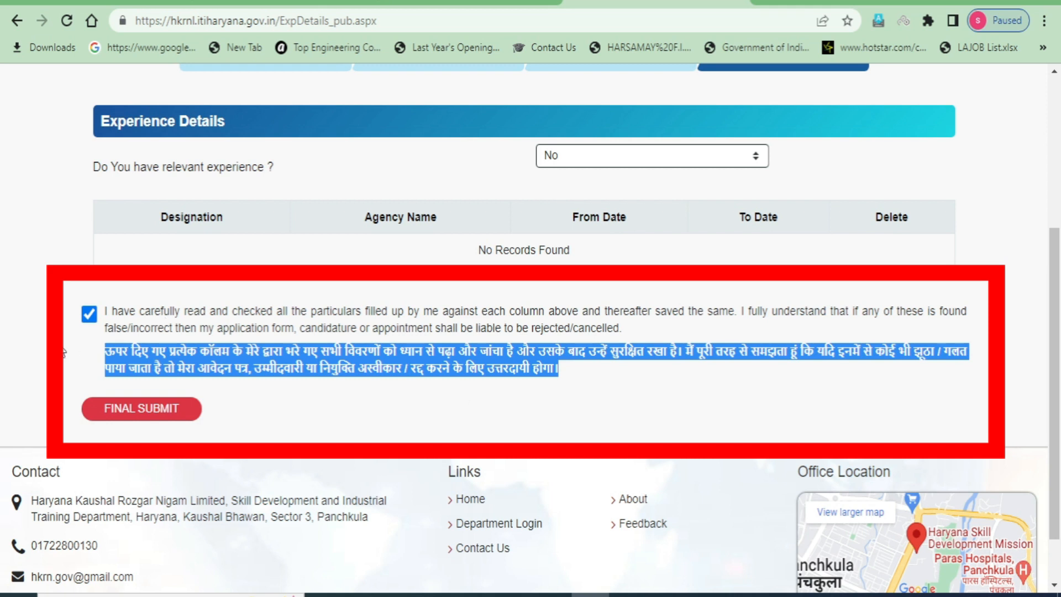
pyautogui.click(79, 332)
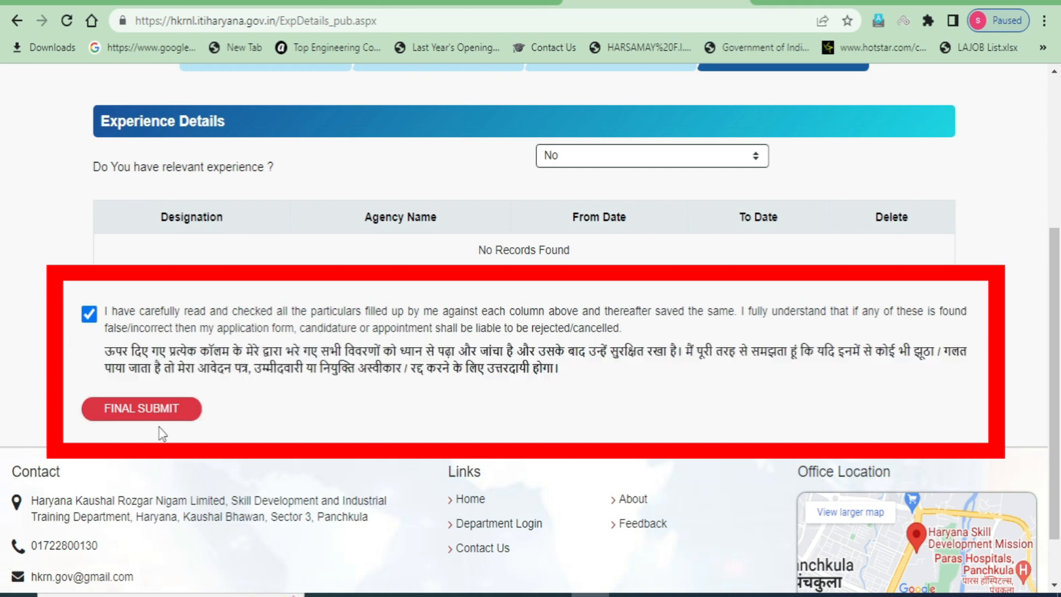